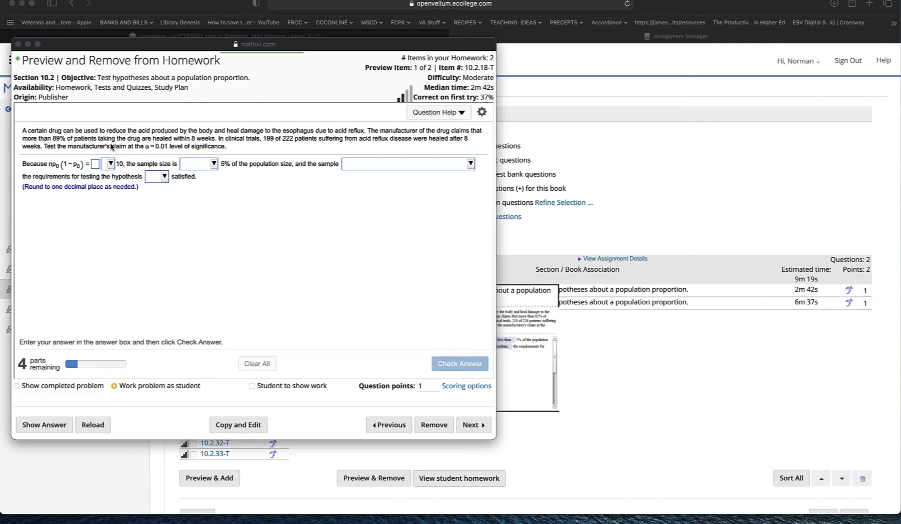
# Step: Open the Calculator app and move it beside the homework question window
pyautogui.press('super+space')
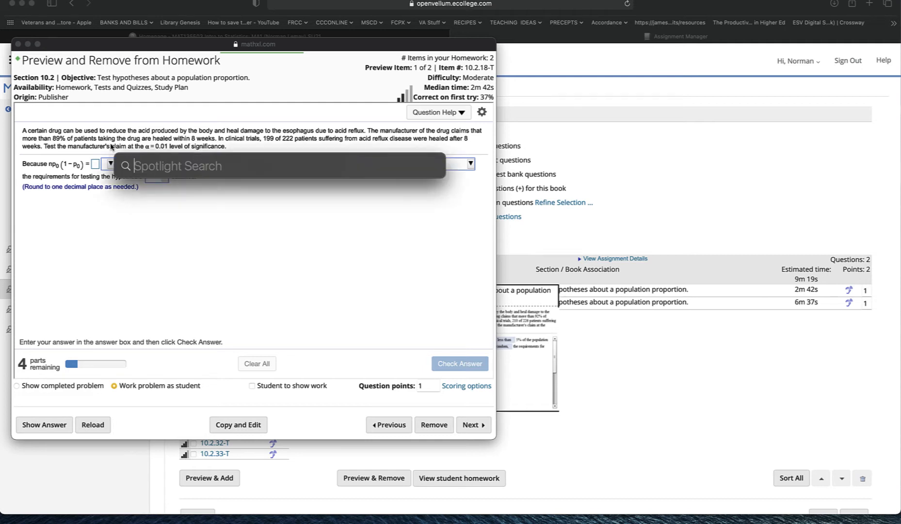
pyautogui.write('calc')
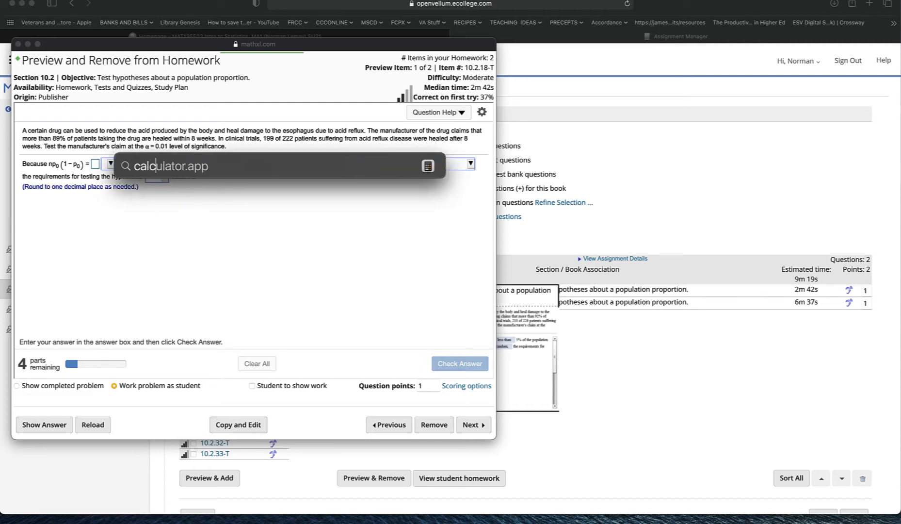
pyautogui.press('Return')
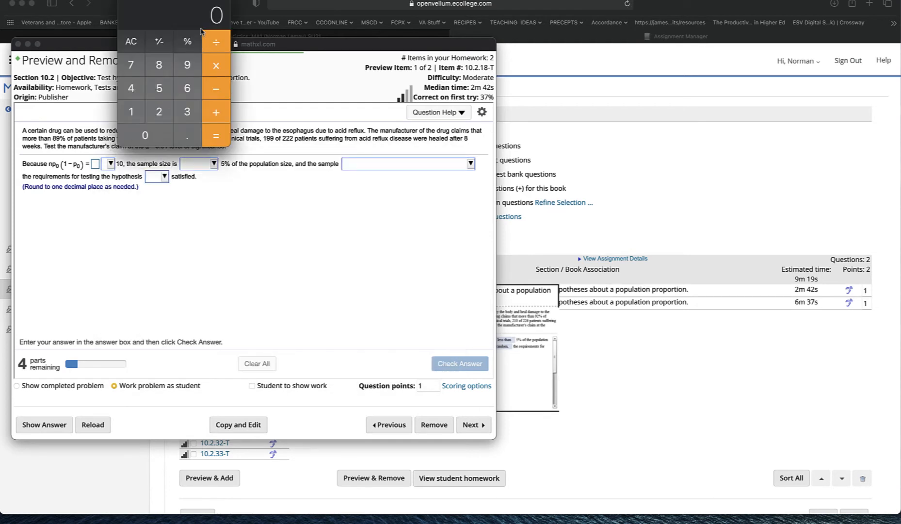
pyautogui.moveTo(174, 2); pyautogui.dragTo(668, 105)
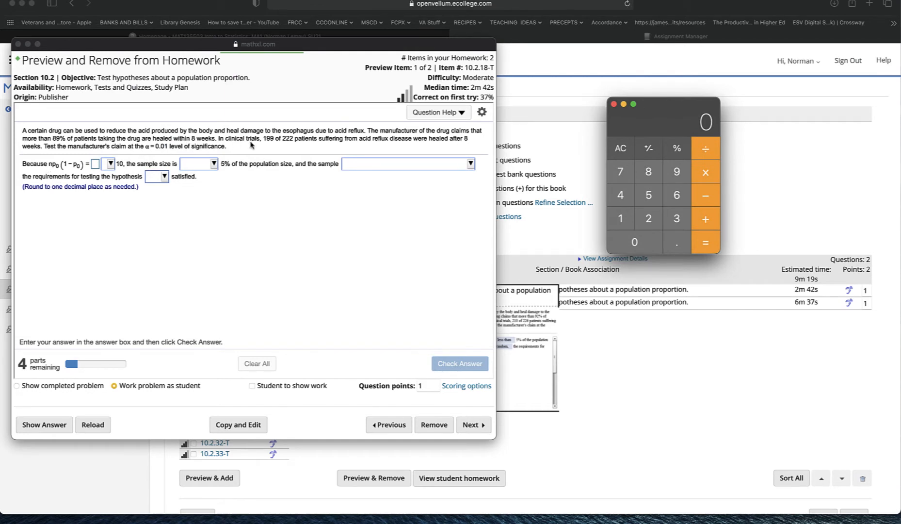
# Step: Multiply 222 by 0.89 on the calculator
pyautogui.click(653, 219)
pyautogui.click(654, 220)
pyautogui.click(654, 219)
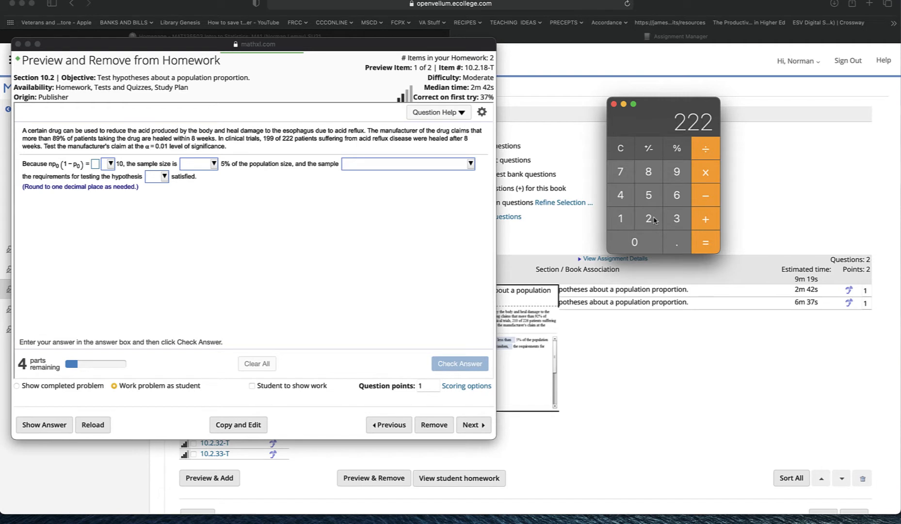
pyautogui.click(711, 178)
pyautogui.click(670, 245)
pyautogui.click(660, 176)
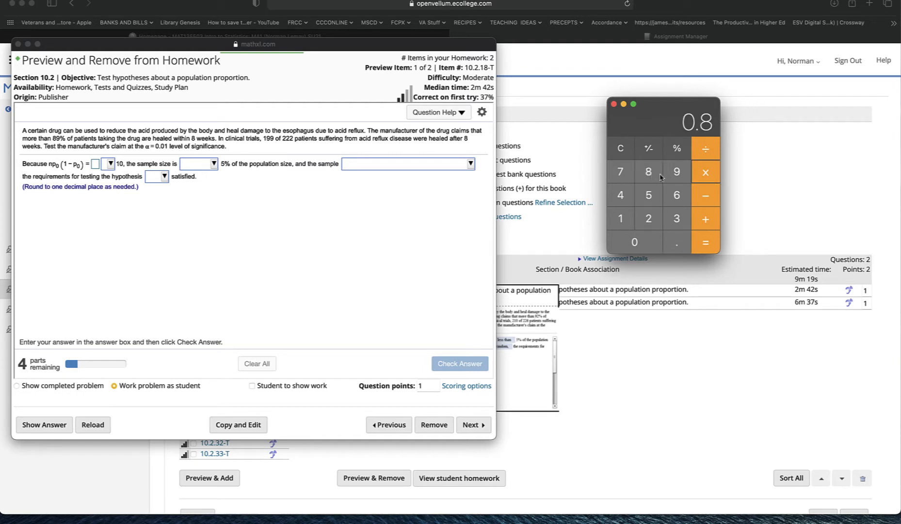
pyautogui.click(671, 178)
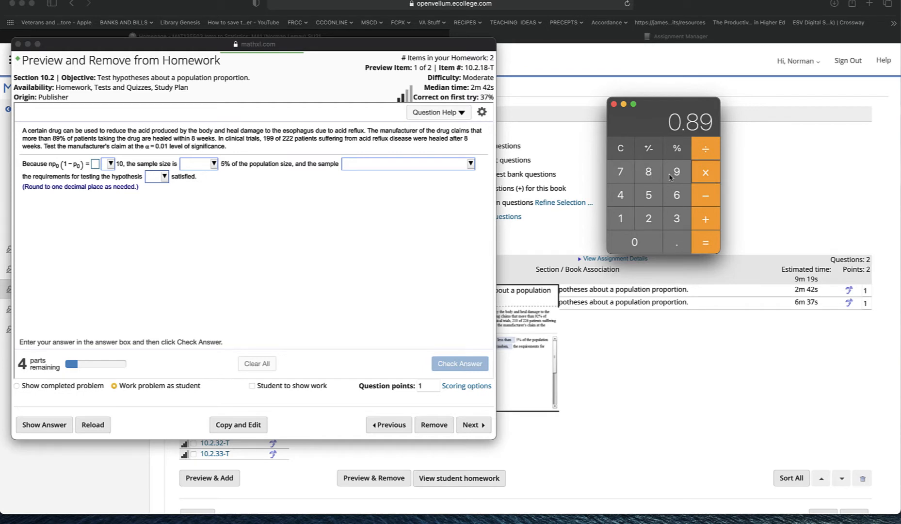
pyautogui.click(708, 172)
pyautogui.write('222')
pyautogui.press('Return')
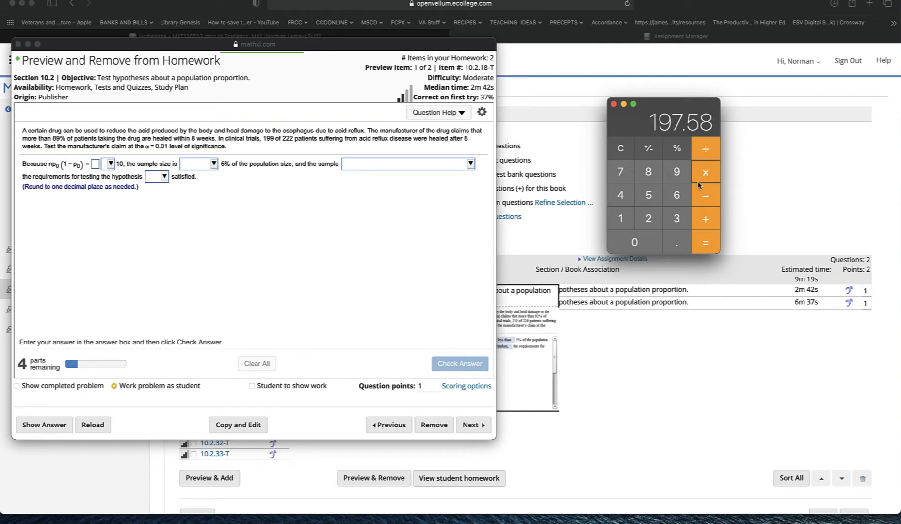
# Step: Multiply that result by 0.11 to get np0(1 − p0)
pyautogui.click(678, 244)
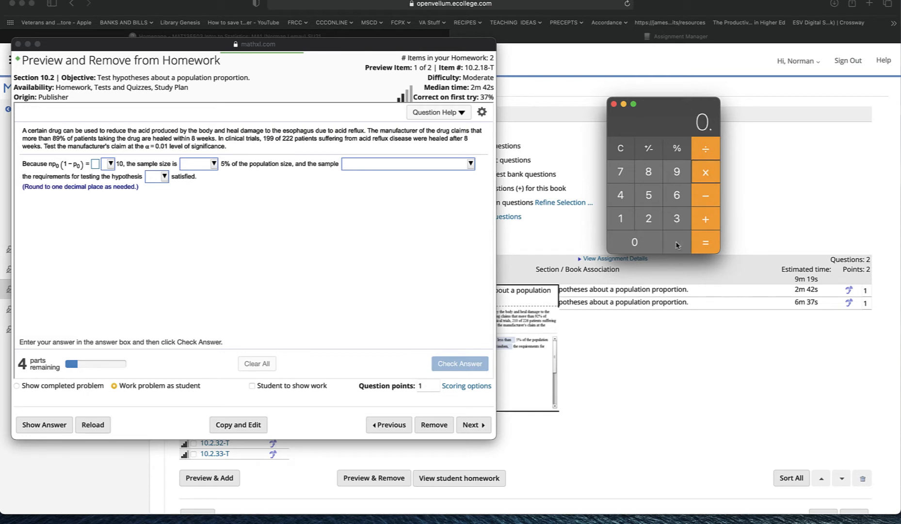
pyautogui.doubleClick(620, 220)
pyautogui.click(707, 244)
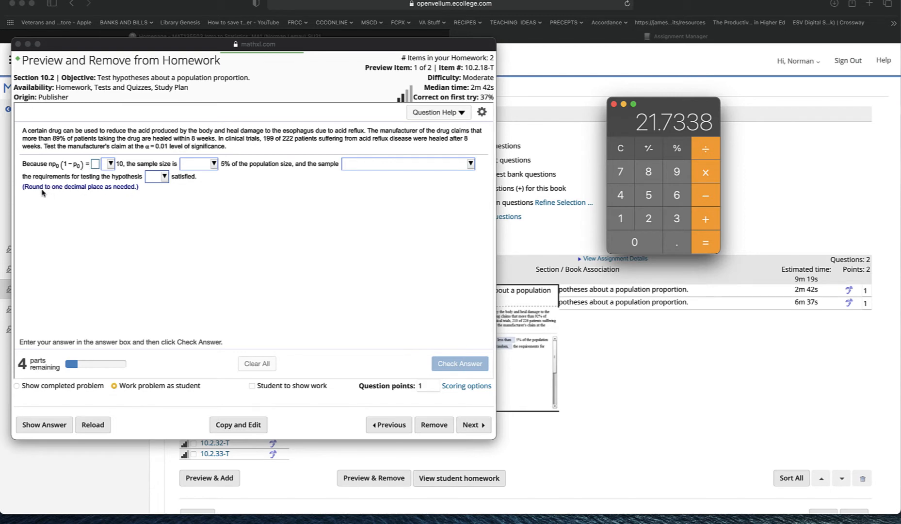
# Step: Enter 21.7 for np0(1 − p0) and choose > as its comparison with 10
pyautogui.click(97, 166)
pyautogui.click(96, 167)
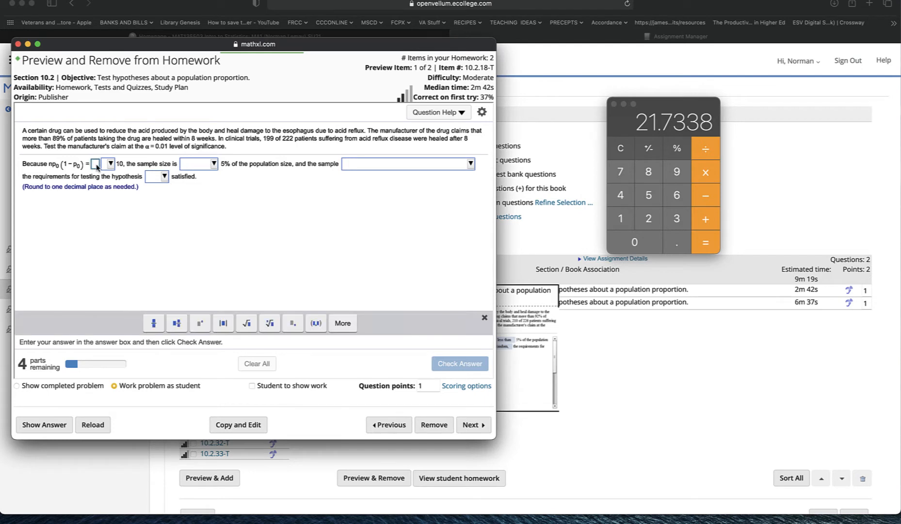
pyautogui.write('21.')
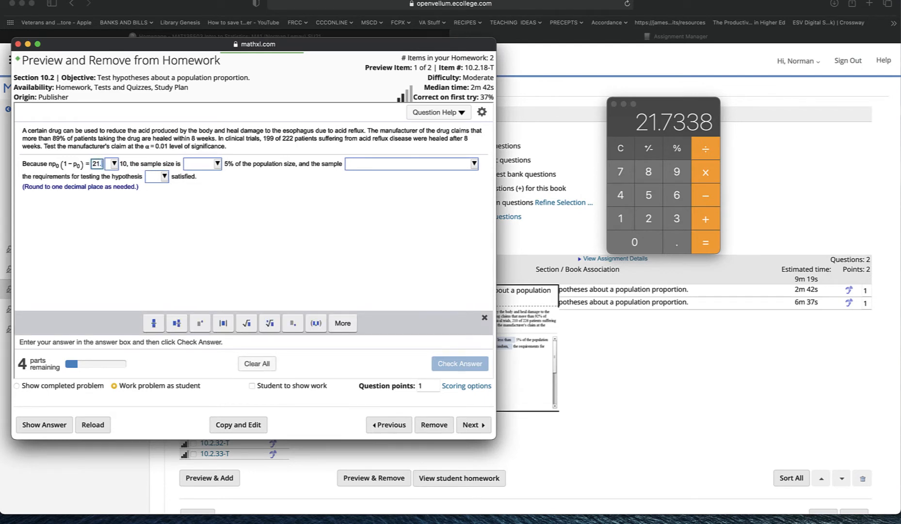
pyautogui.write('7')
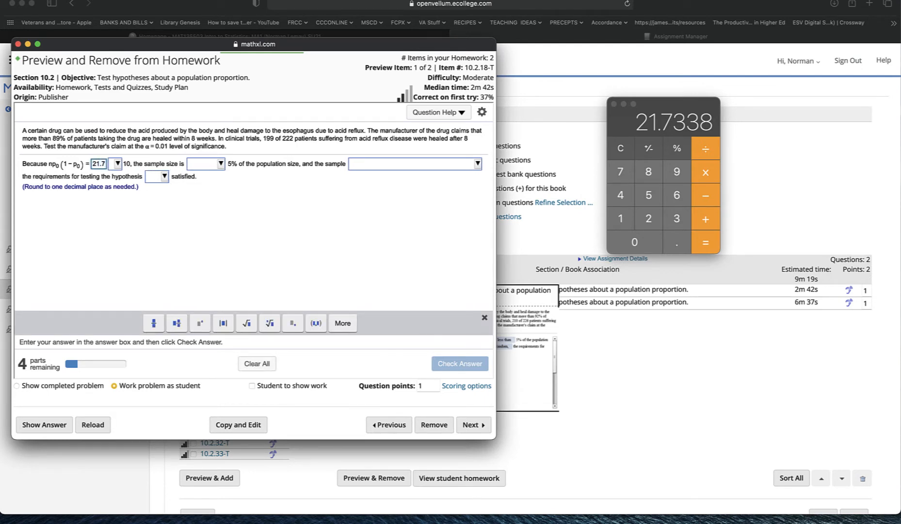
pyautogui.click(117, 167)
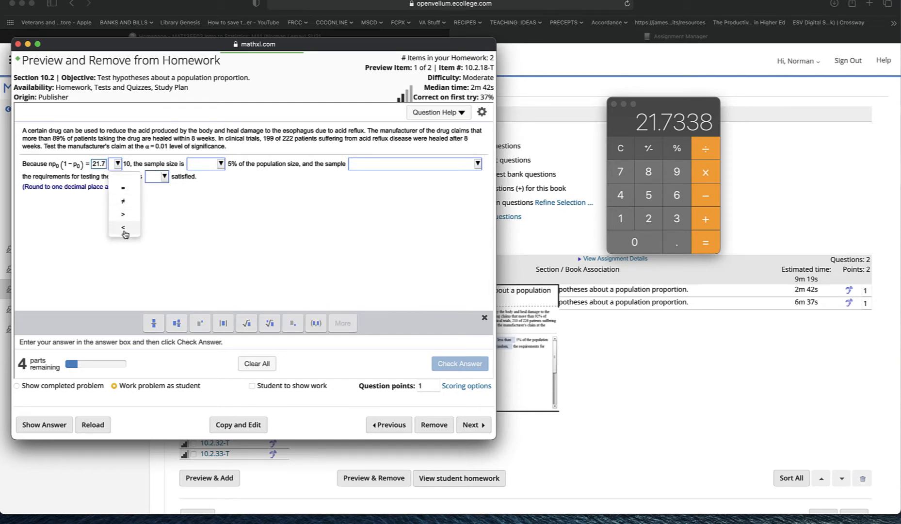
pyautogui.click(125, 214)
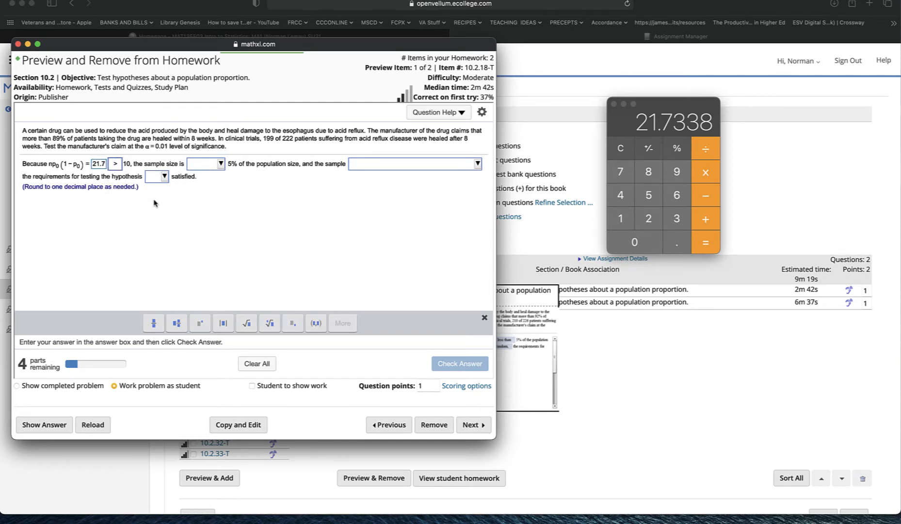
# Step: Set the sample size to 'less than' 5% of the population and the sample to 'can be reasonably assumed to be random,'
pyautogui.click(220, 166)
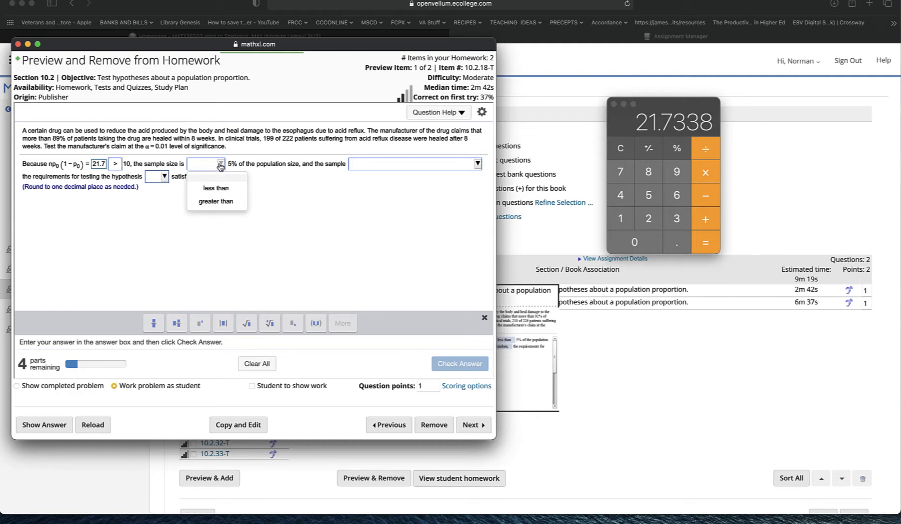
pyautogui.click(225, 193)
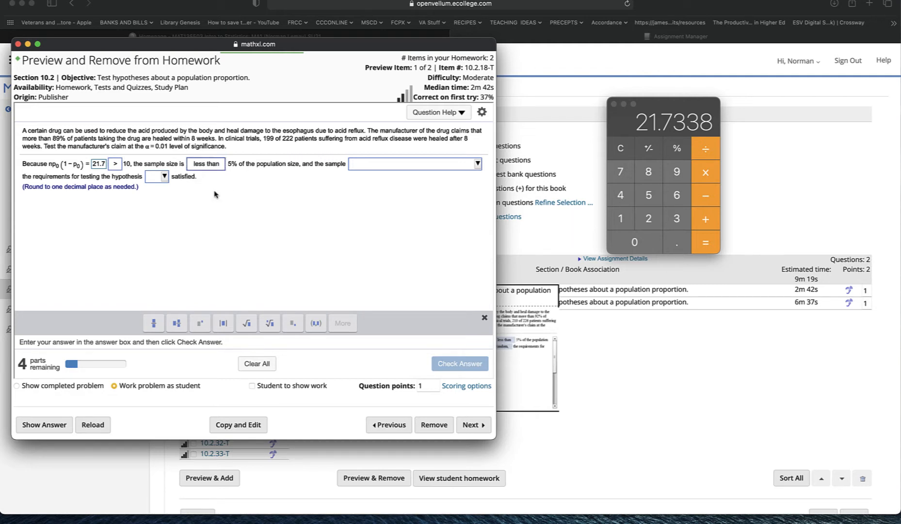
pyautogui.click(477, 164)
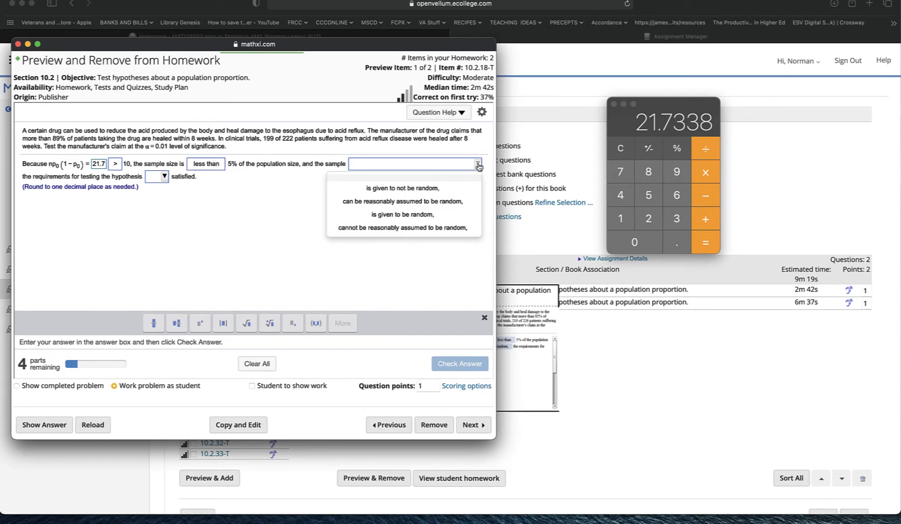
pyautogui.click(446, 206)
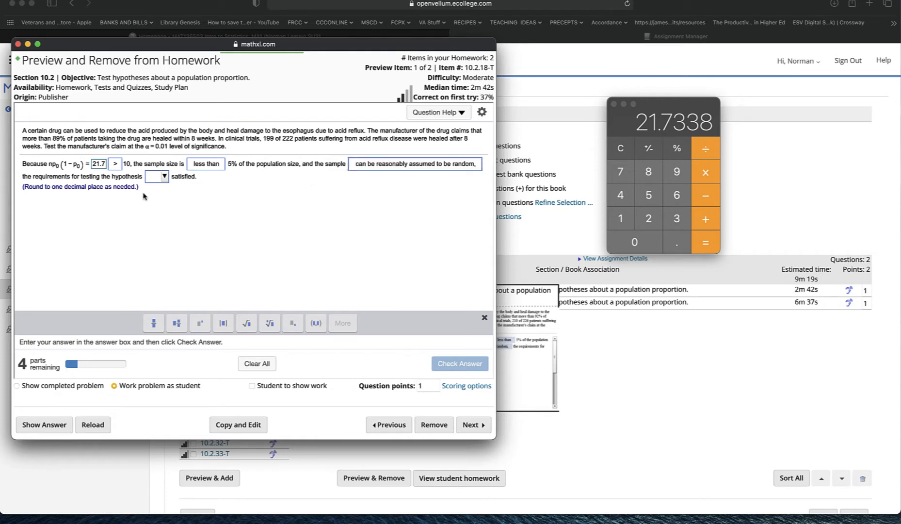
# Step: Choose 'are' for the hypothesis-test requirements being satisfied, then check the answer and dismiss the result
pyautogui.click(164, 178)
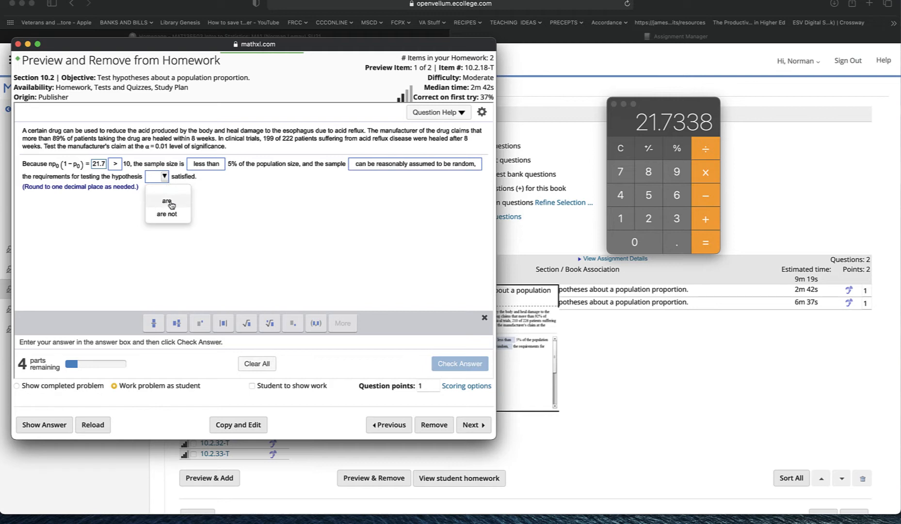
pyautogui.click(166, 201)
pyautogui.click(459, 364)
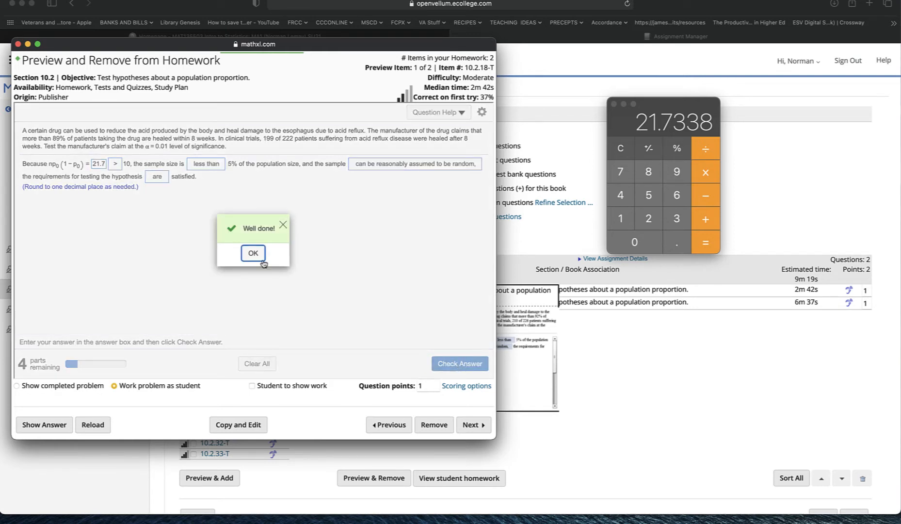
pyautogui.click(253, 254)
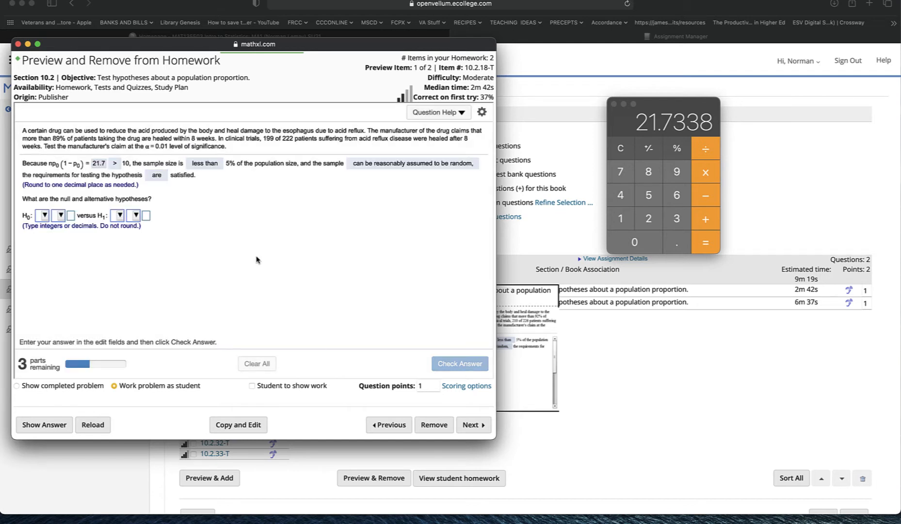
# Step: Set the null hypothesis to H0: p = .89
pyautogui.click(44, 216)
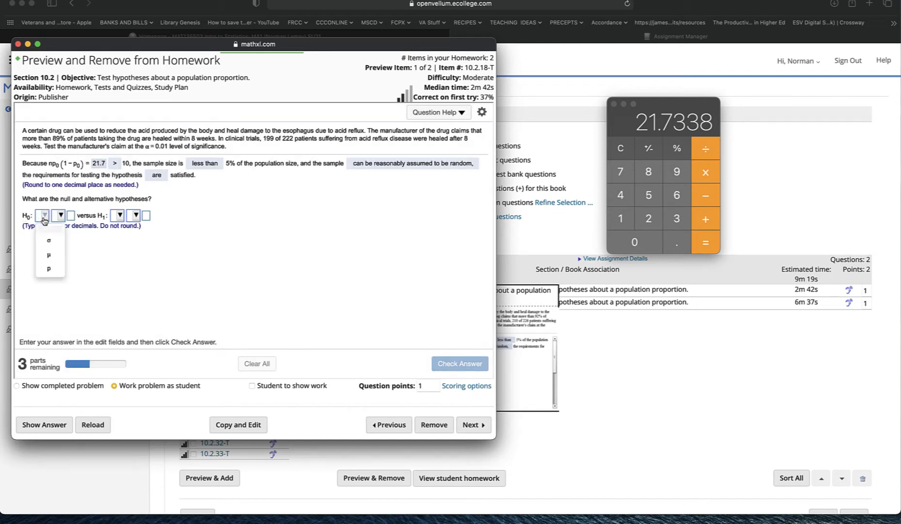
pyautogui.click(49, 269)
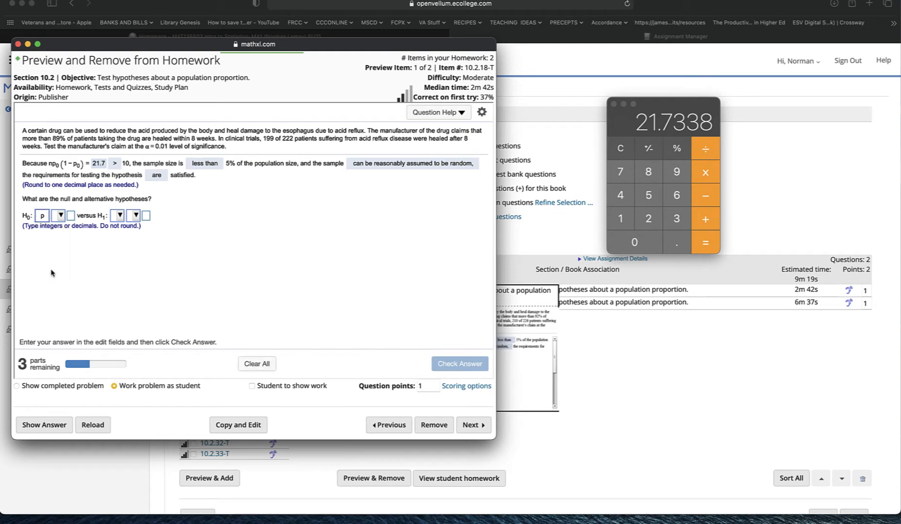
pyautogui.click(62, 218)
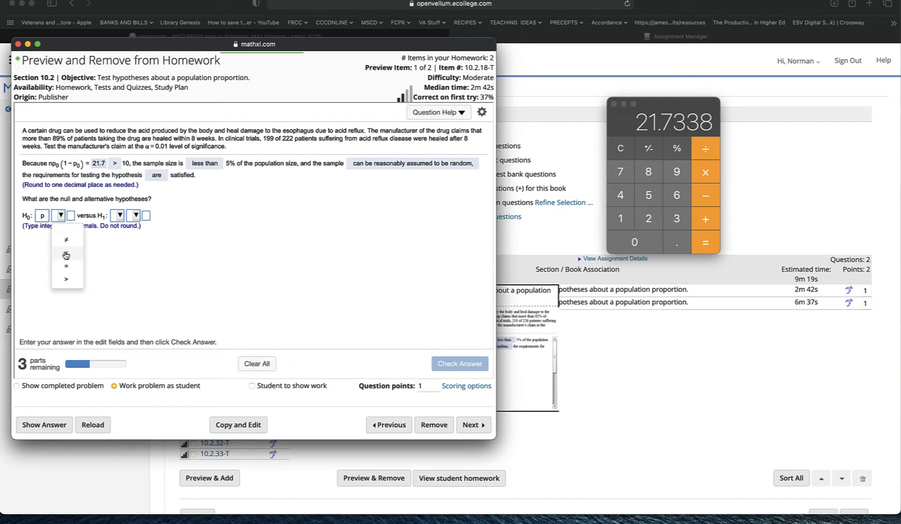
pyautogui.click(66, 270)
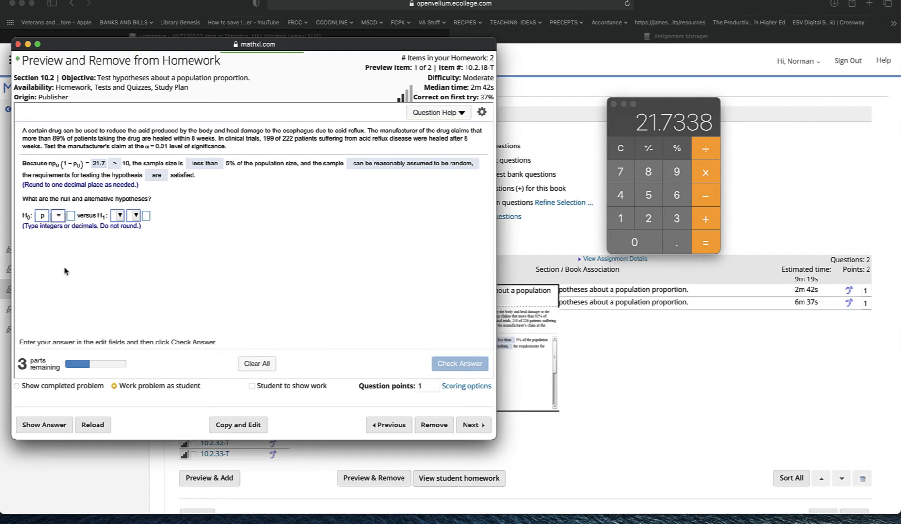
pyautogui.click(71, 217)
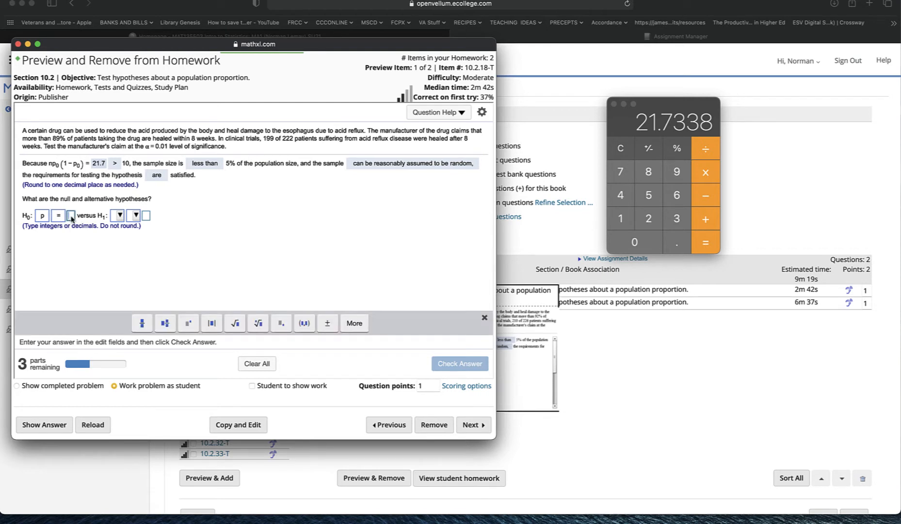
pyautogui.write('.89')
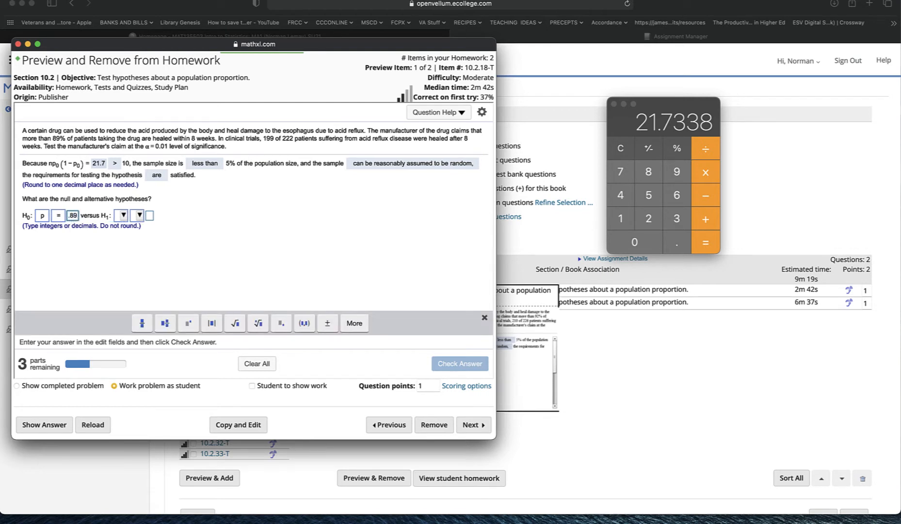
# Step: Set the alternative hypothesis to H1: p > .89
pyautogui.click(123, 216)
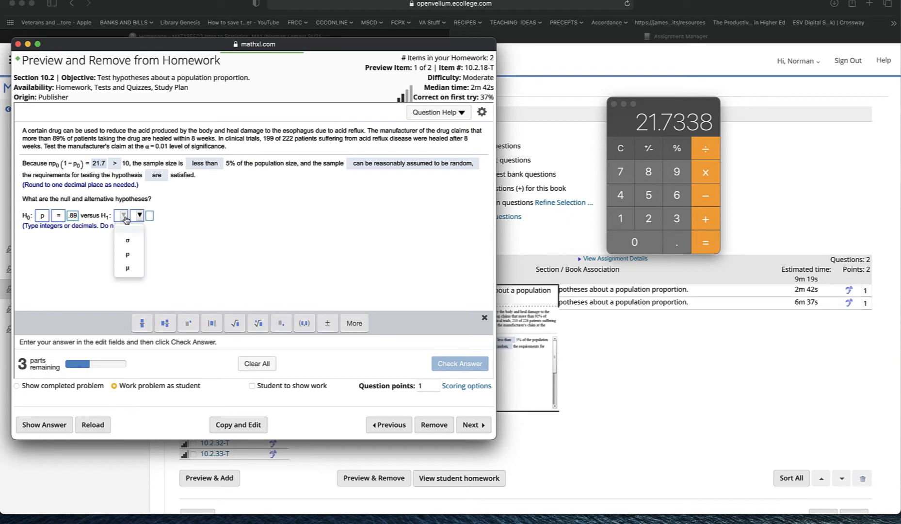
pyautogui.click(128, 254)
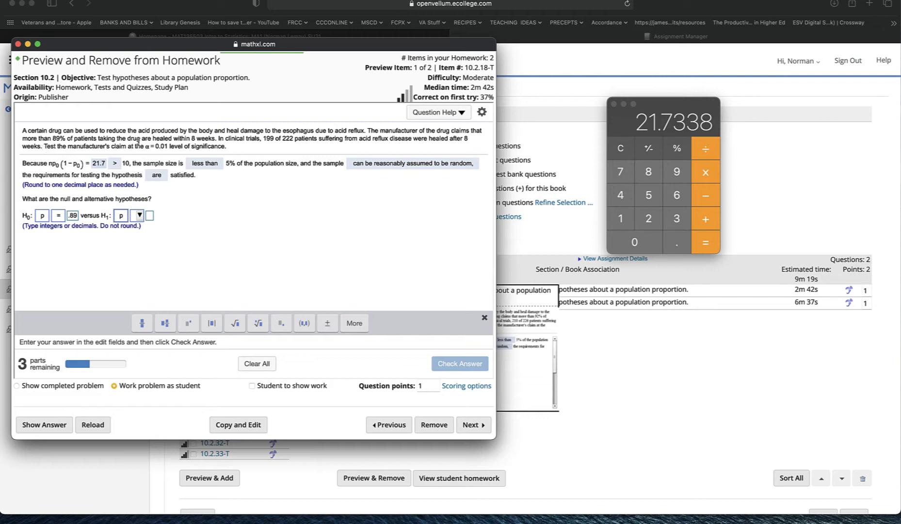
pyautogui.click(139, 216)
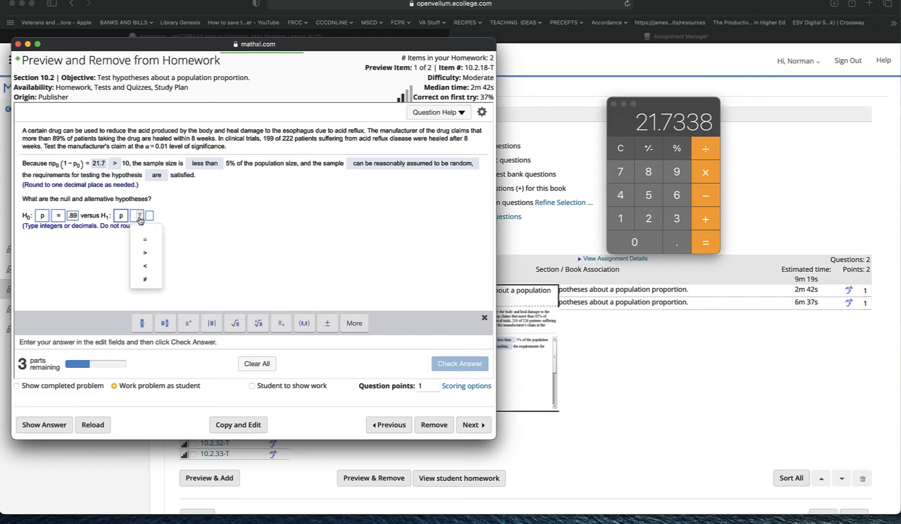
pyautogui.click(146, 282)
pyautogui.click(151, 217)
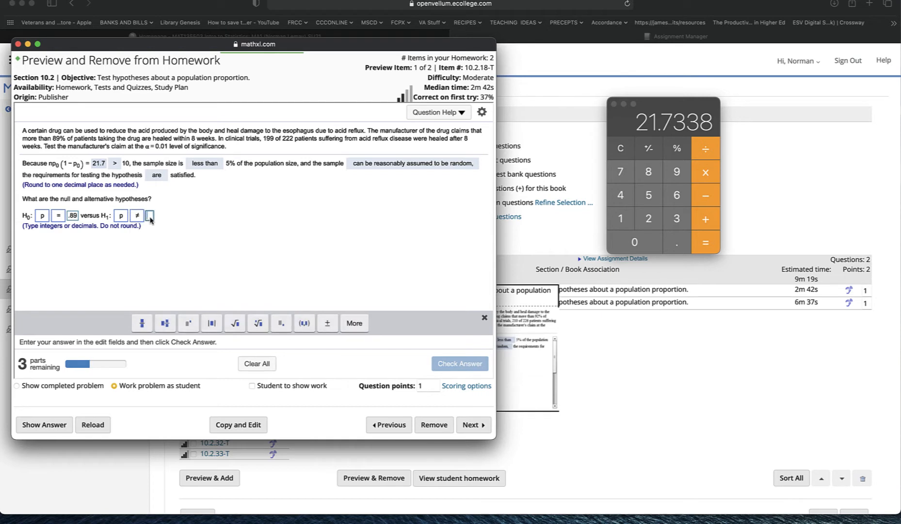
pyautogui.write('.89')
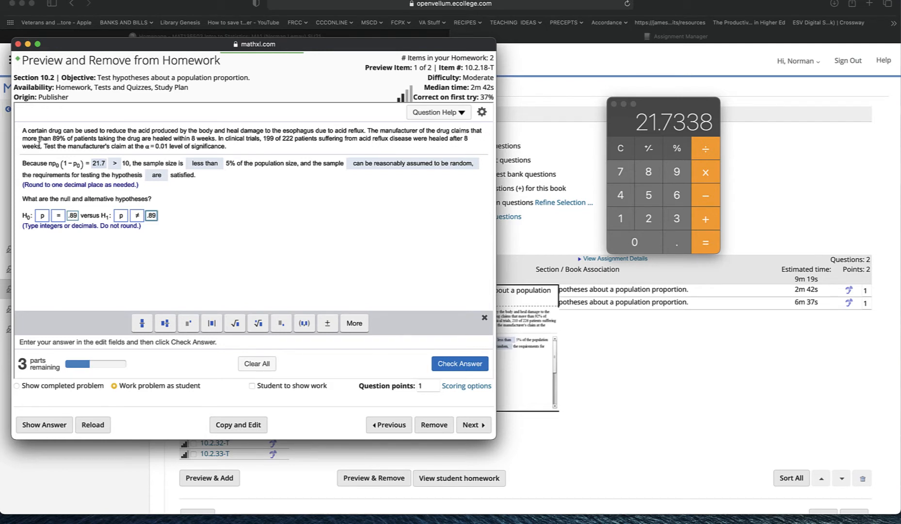
pyautogui.click(138, 217)
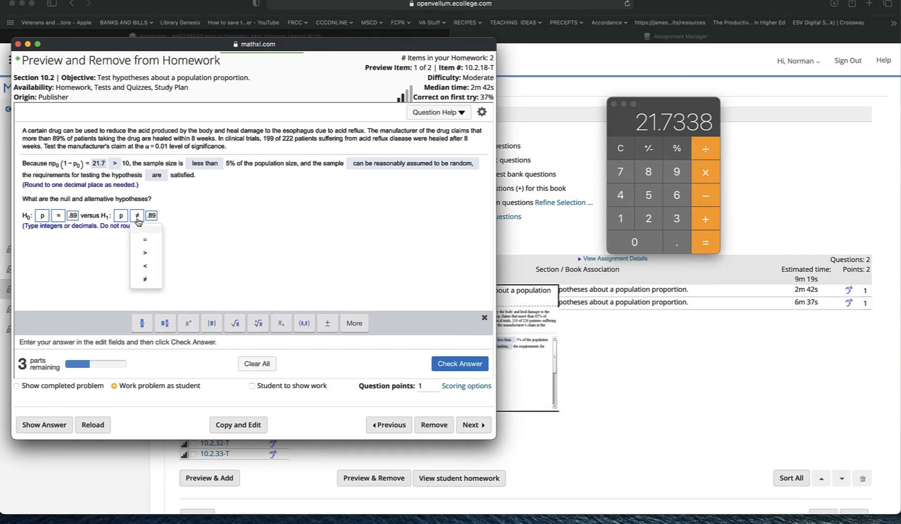
pyautogui.click(144, 256)
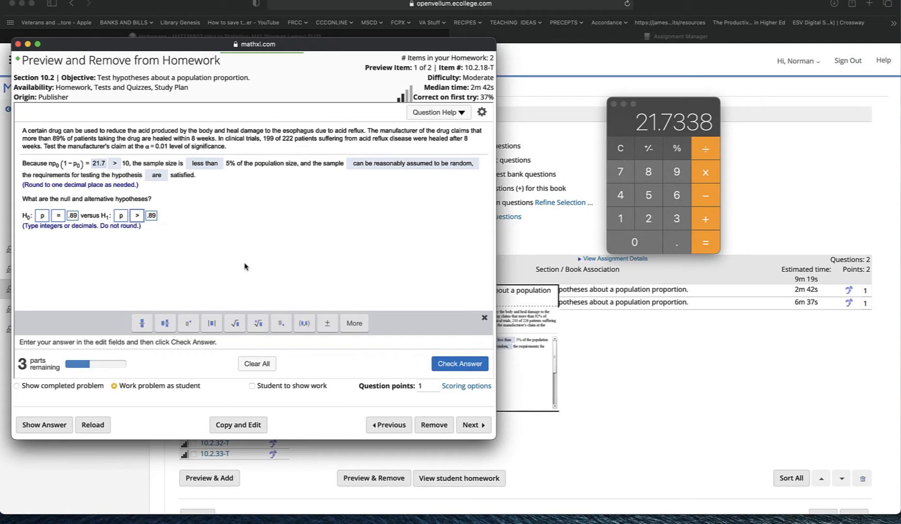
# Step: Check the hypotheses answer and dismiss the feedback
pyautogui.click(456, 363)
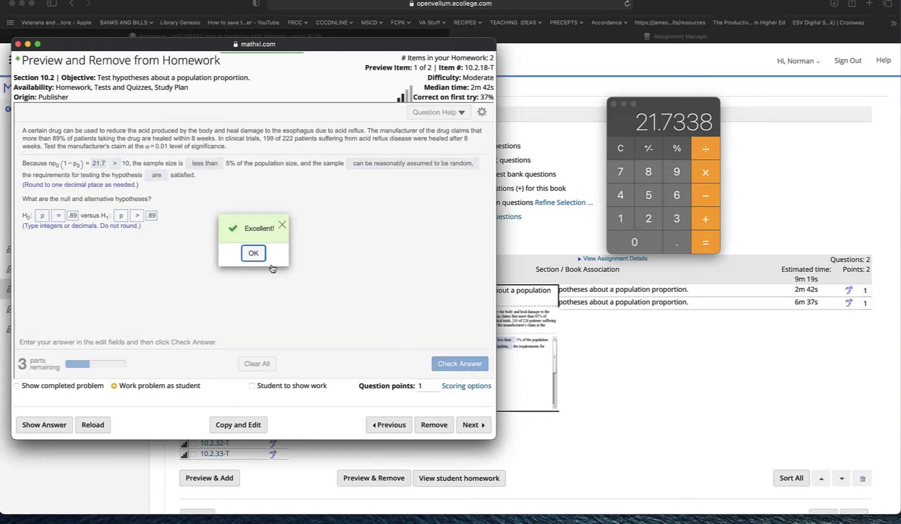
pyautogui.click(252, 256)
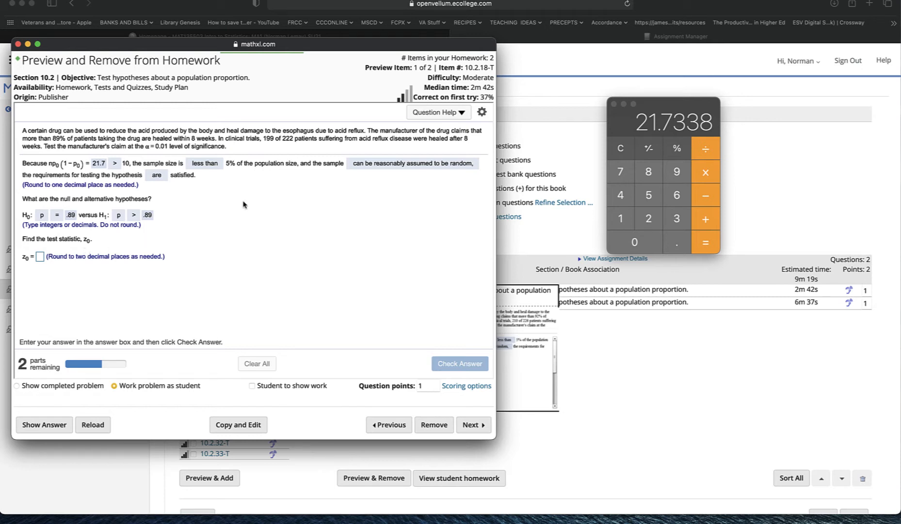
# Step: Open StatCrunch from the question help and reposition and resize its window beside the problem
pyautogui.click(449, 113)
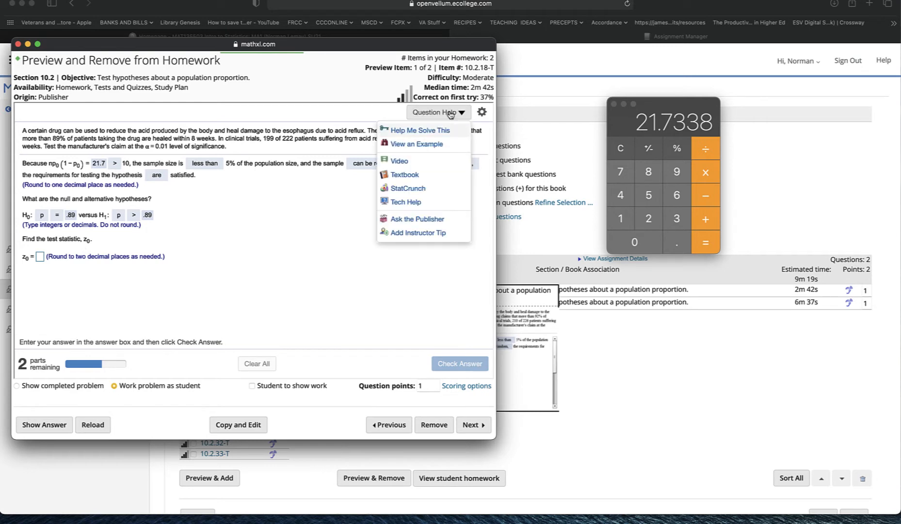
pyautogui.click(430, 189)
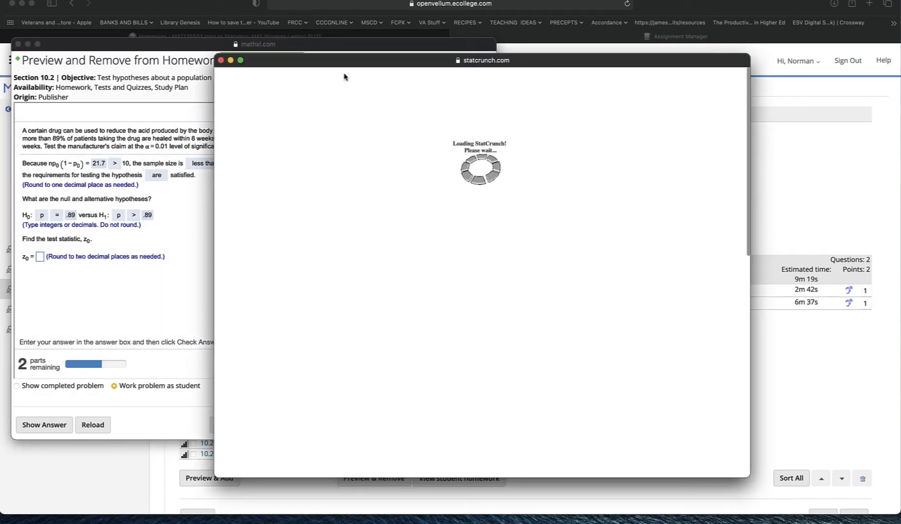
pyautogui.moveTo(335, 65); pyautogui.dragTo(477, 46)
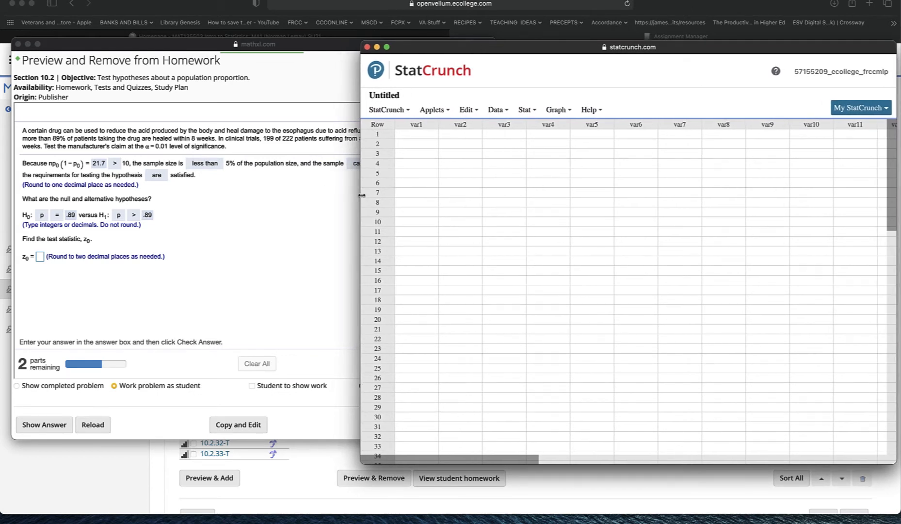
pyautogui.moveTo(361, 195); pyautogui.dragTo(483, 216)
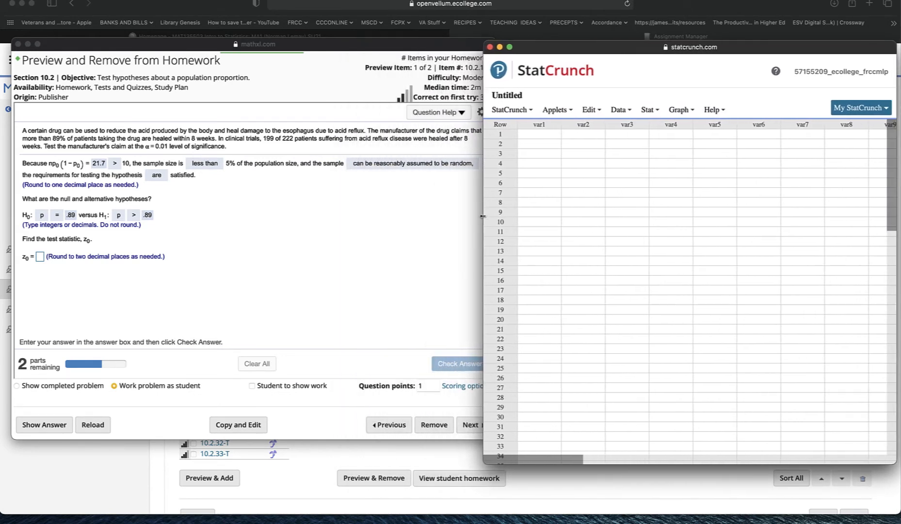
# Step: Open the one-sample proportion test with summary data and enter 199 successes and 222 observations
pyautogui.click(651, 111)
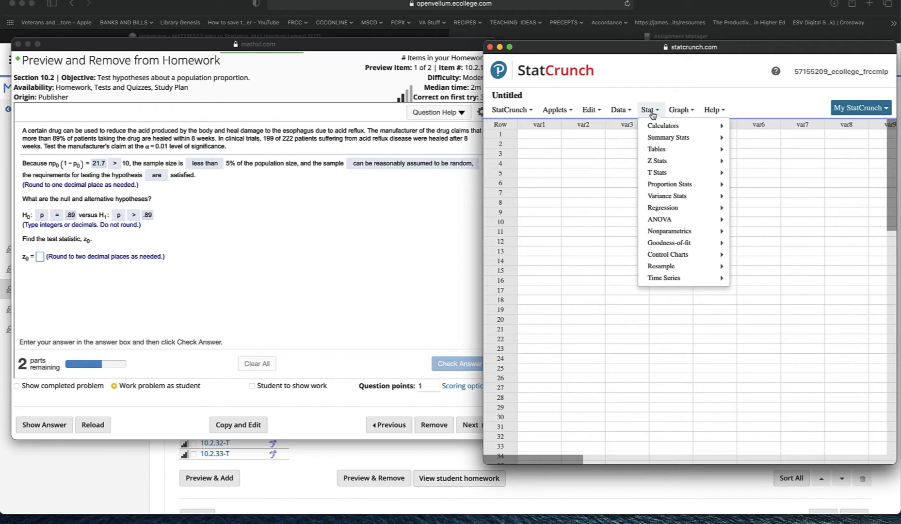
pyautogui.moveTo(662, 187)
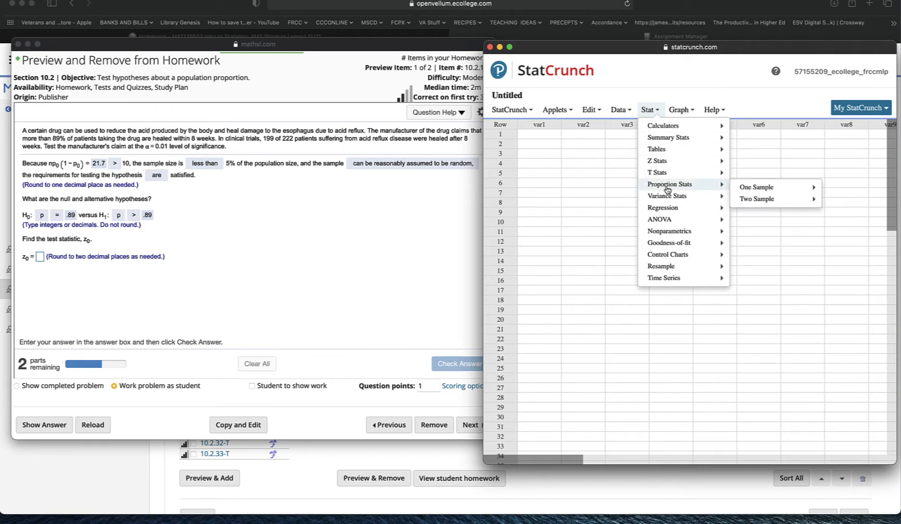
pyautogui.moveTo(767, 189)
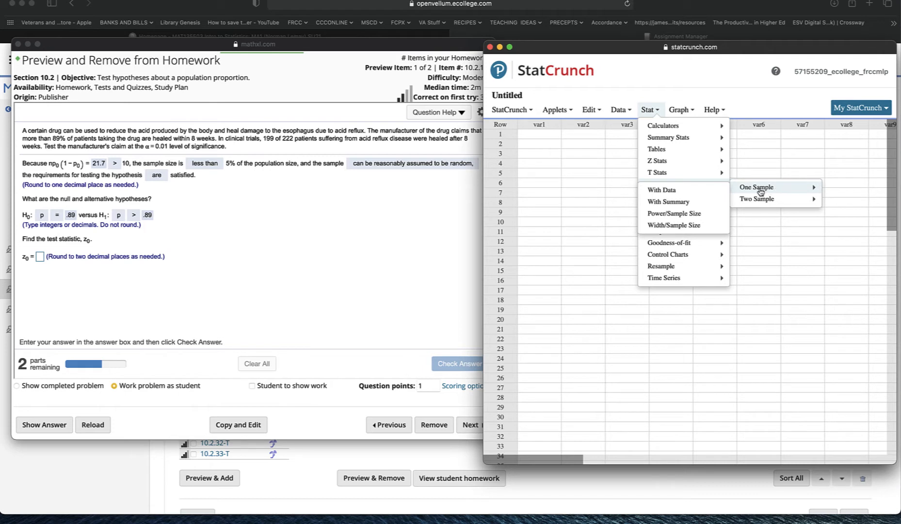
pyautogui.click(684, 205)
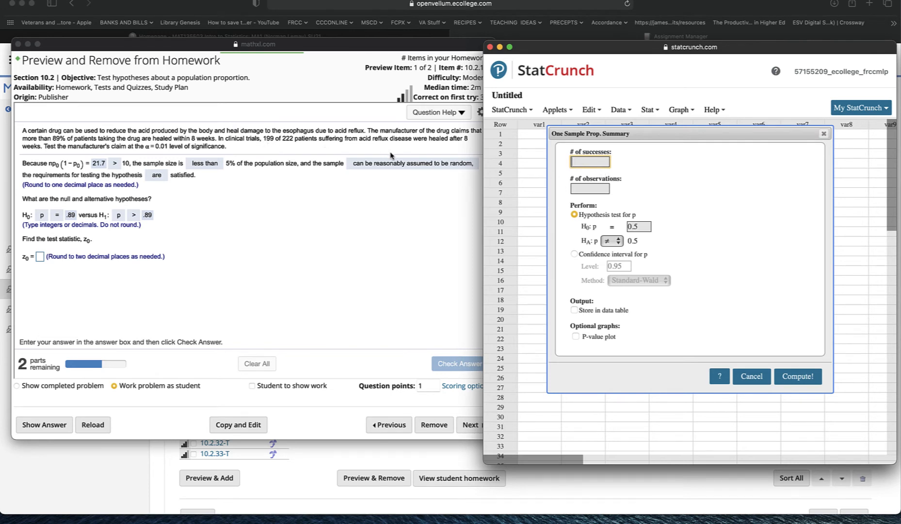
pyautogui.write('1998')
pyautogui.press('BackSpace')
pyautogui.click(592, 193)
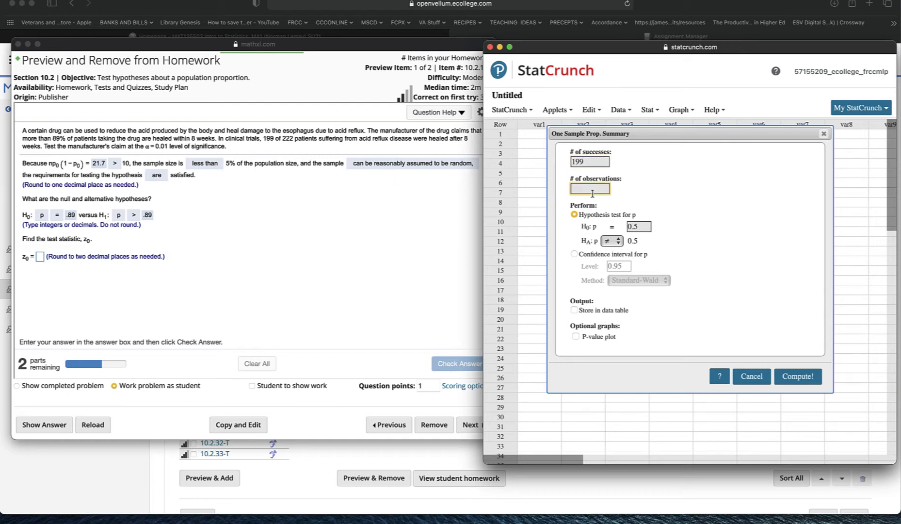
pyautogui.write('222')
# Step: Set the null proportion to 0.89, choose the '>' alternative, and compute the test
pyautogui.click(645, 227)
pyautogui.press('BackSpace')
pyautogui.write('89')
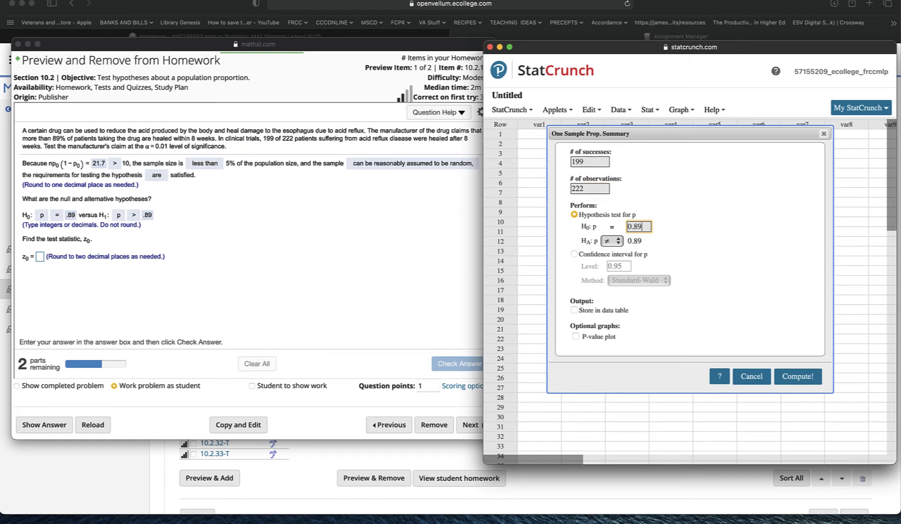
pyautogui.click(620, 243)
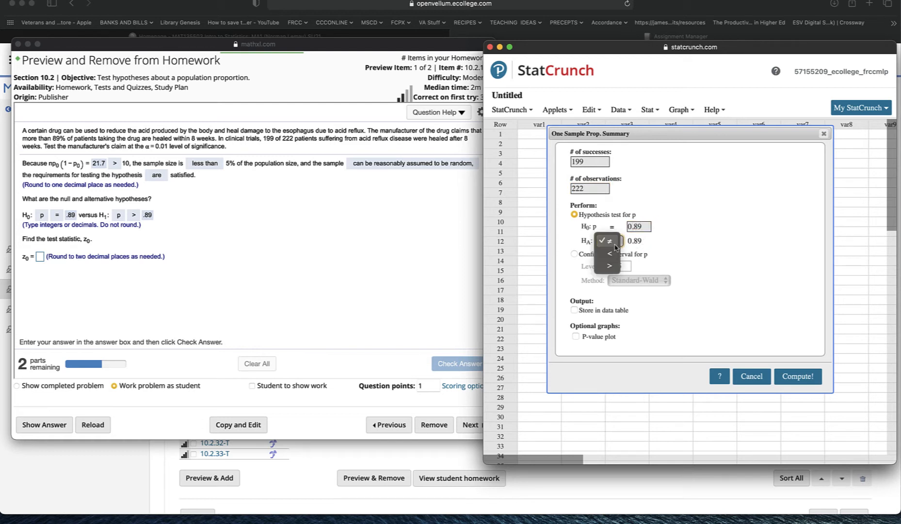
pyautogui.click(612, 266)
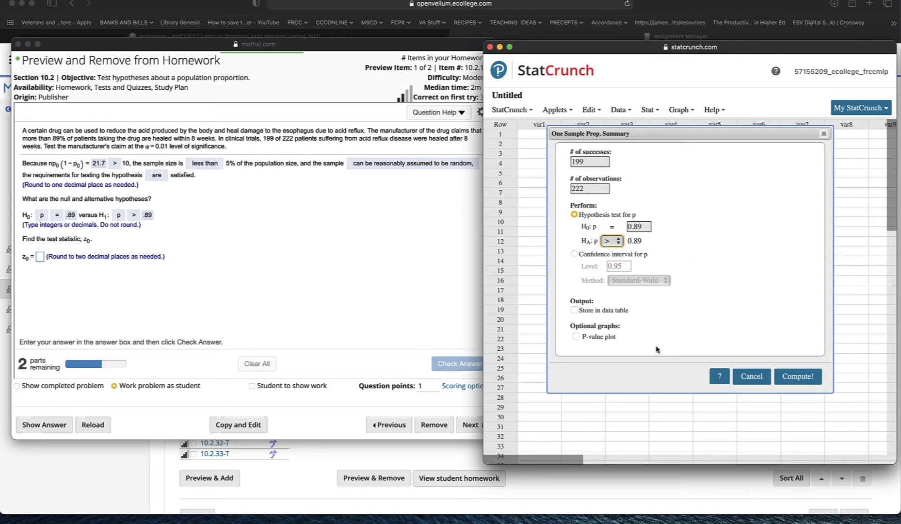
pyautogui.click(810, 382)
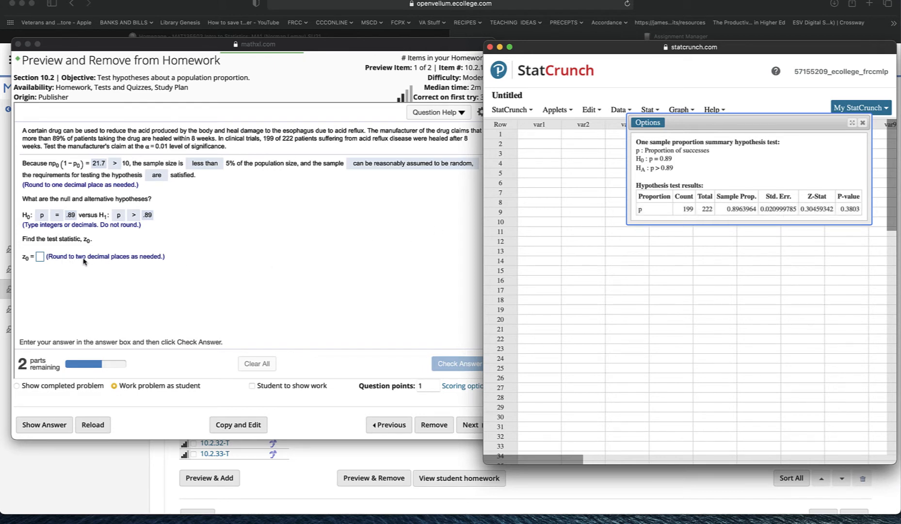
# Step: Enter the test statistic z0 as .30, check the answer and dismiss the feedback
pyautogui.click(155, 266)
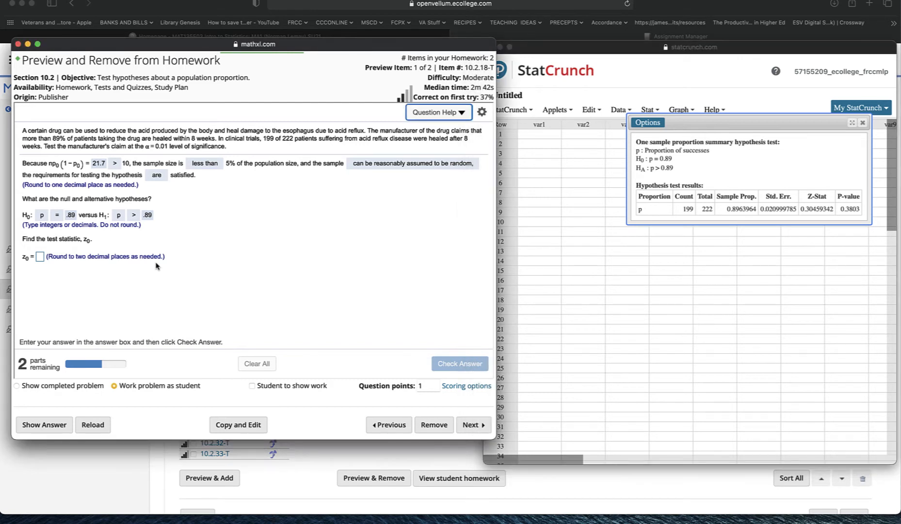
pyautogui.click(41, 257)
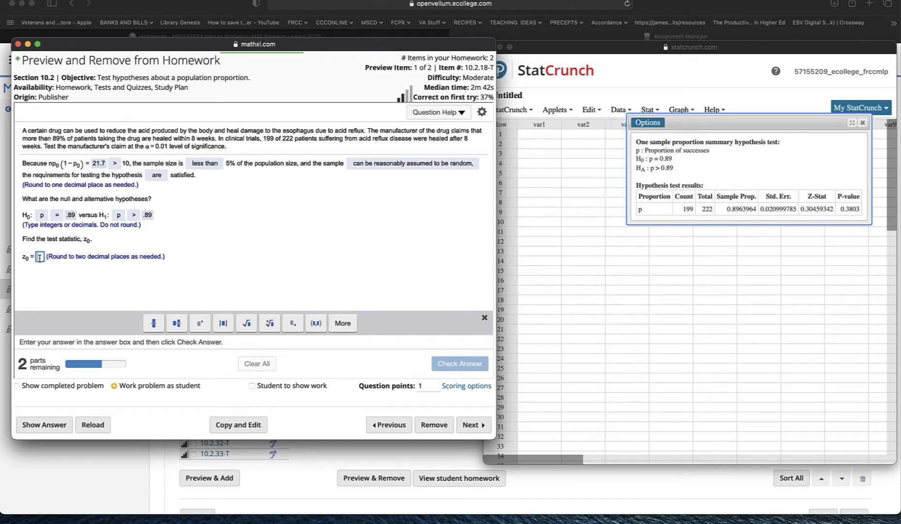
pyautogui.write('.30')
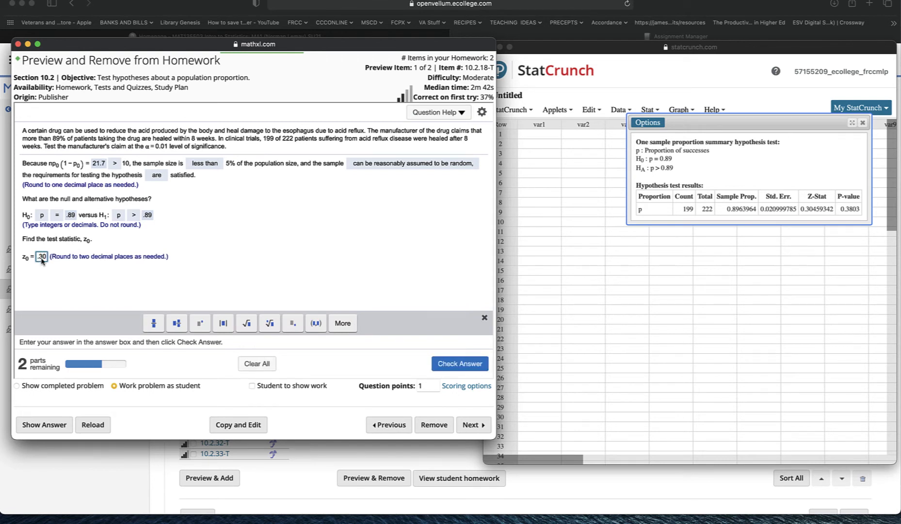
pyautogui.click(459, 363)
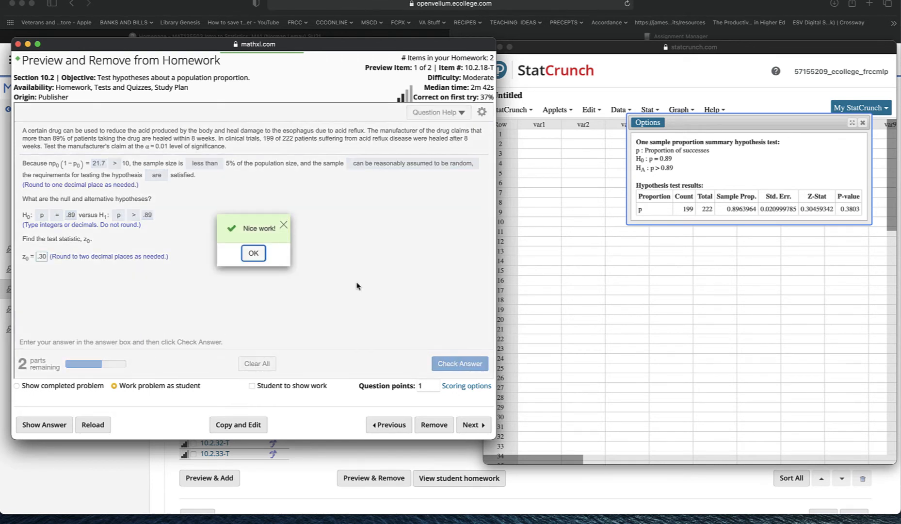
pyautogui.click(251, 255)
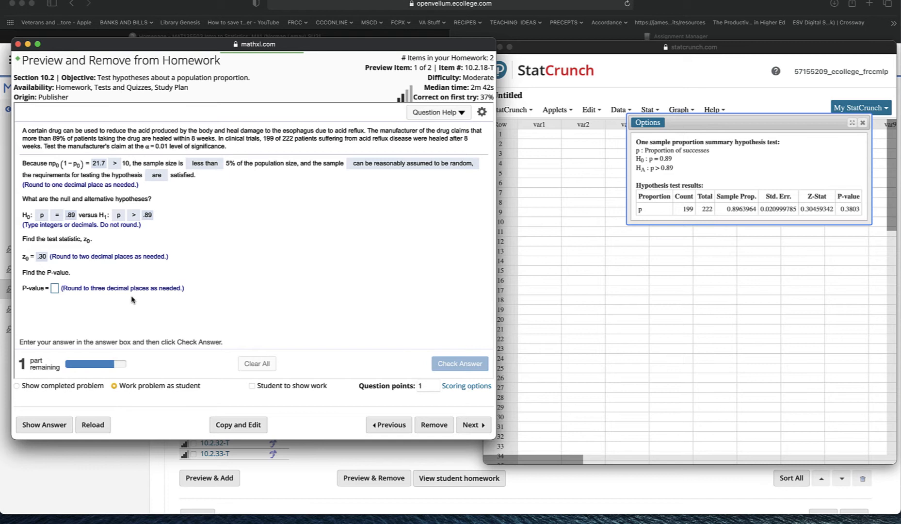
# Step: Enter the P-value as .380, check the answer and dismiss the feedback
pyautogui.click(55, 289)
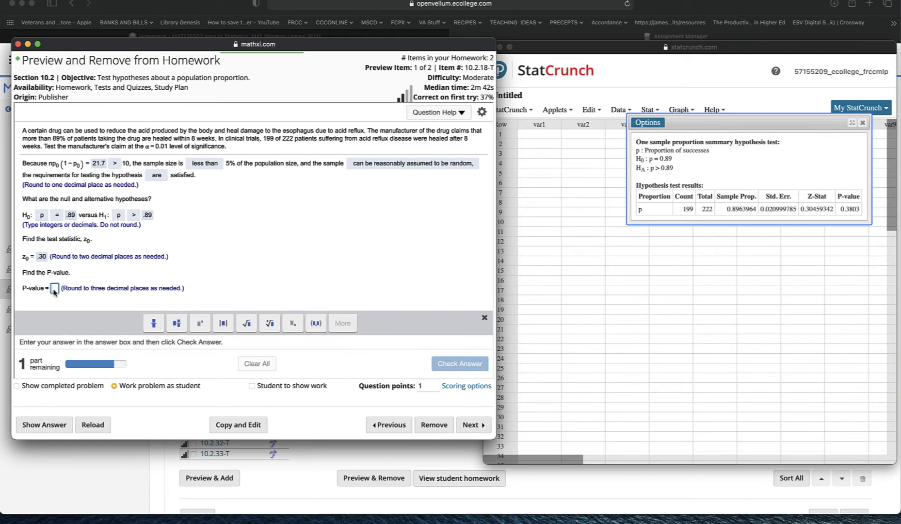
pyautogui.write('.380')
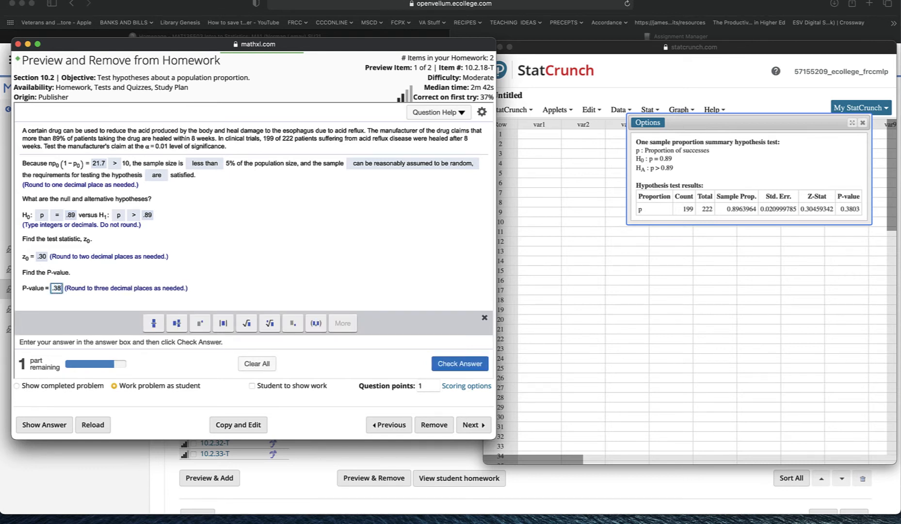
pyautogui.click(466, 368)
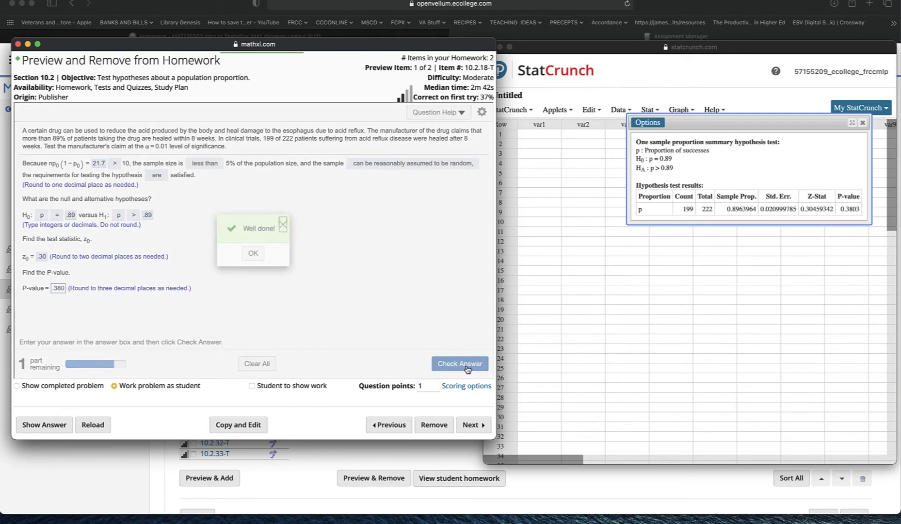
pyautogui.click(252, 254)
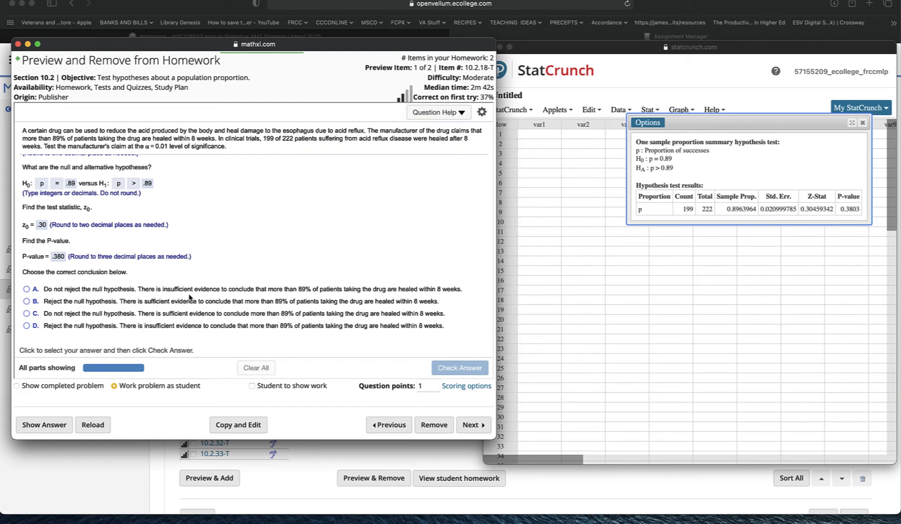
# Step: Choose conclusion A, do not reject the null hypothesis, then check the answer and dismiss the feedback
pyautogui.click(27, 290)
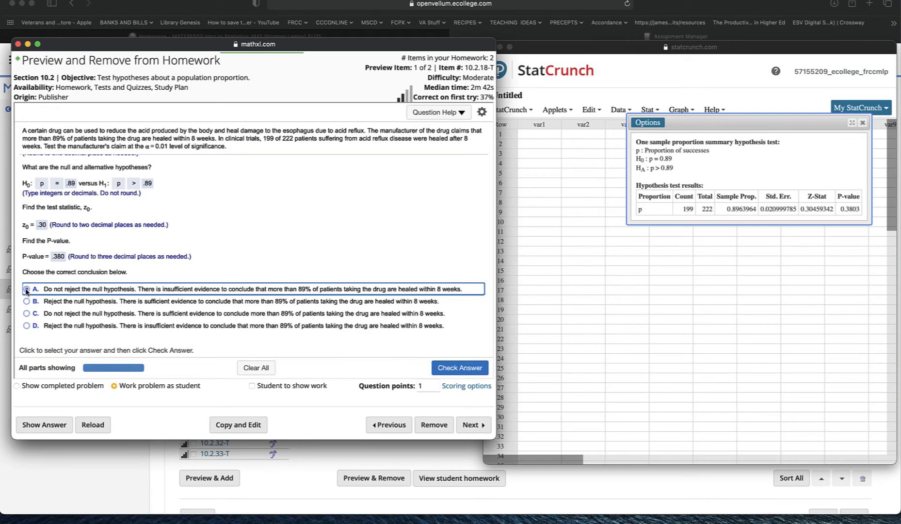
pyautogui.click(464, 372)
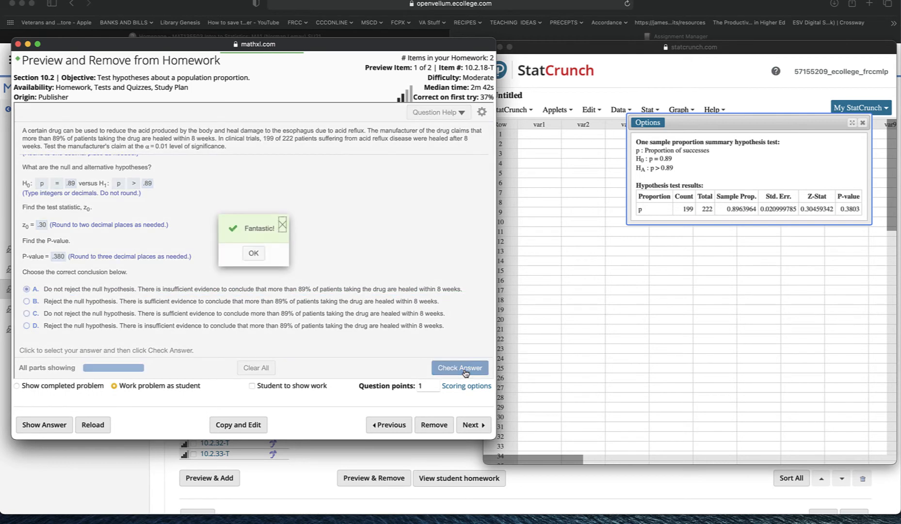
pyautogui.click(249, 257)
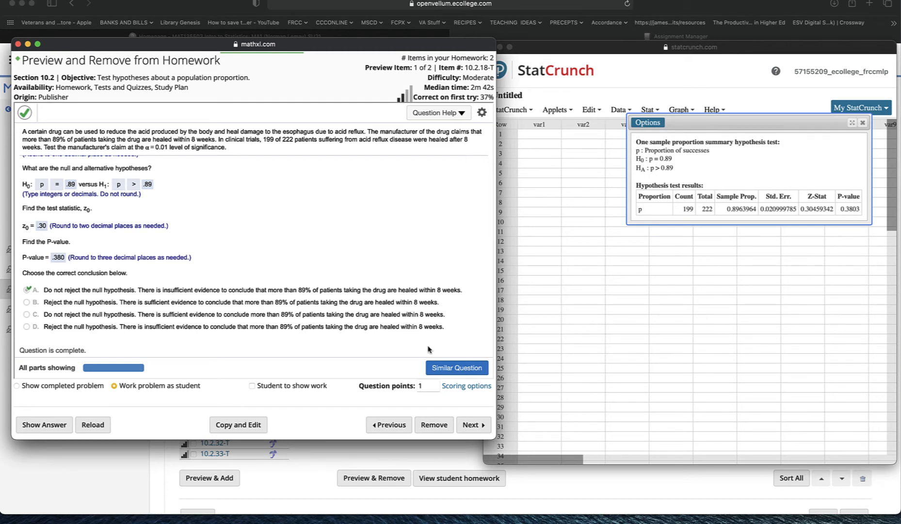
# Step: Go to the next question and compute 200 × 0.23 × 0.77 on the calculator
pyautogui.click(482, 434)
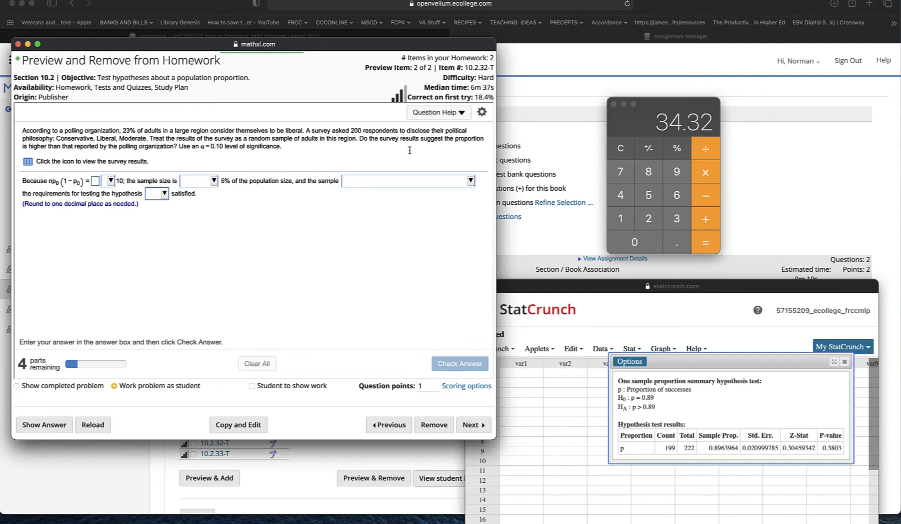
pyautogui.click(648, 219)
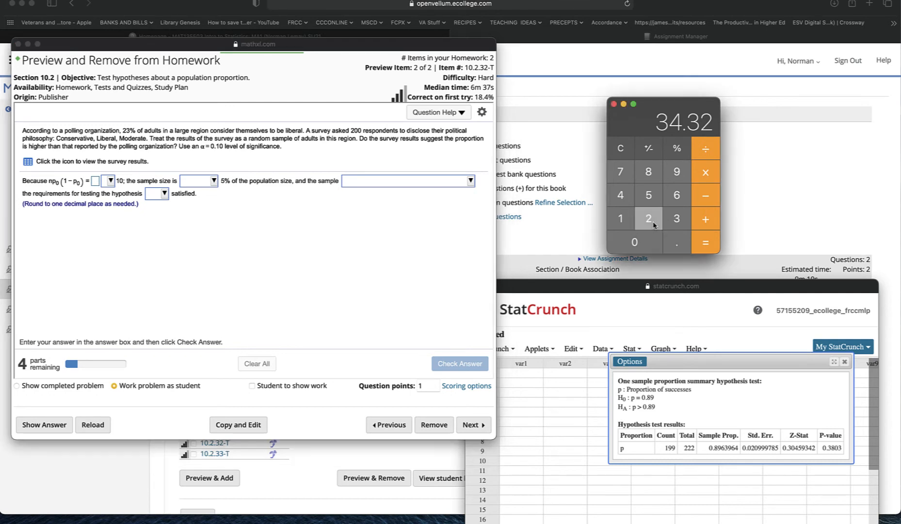
pyautogui.click(641, 242)
pyautogui.click(641, 243)
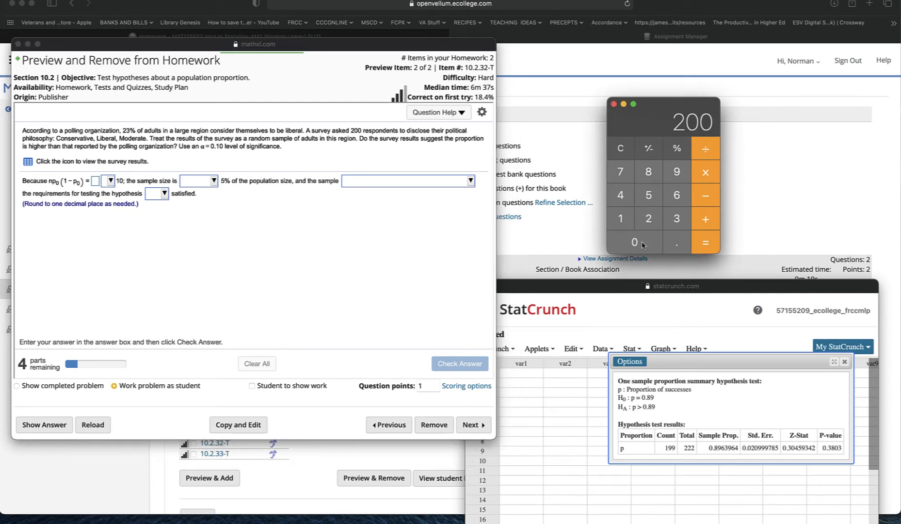
pyautogui.click(705, 175)
pyautogui.click(677, 252)
pyautogui.click(651, 225)
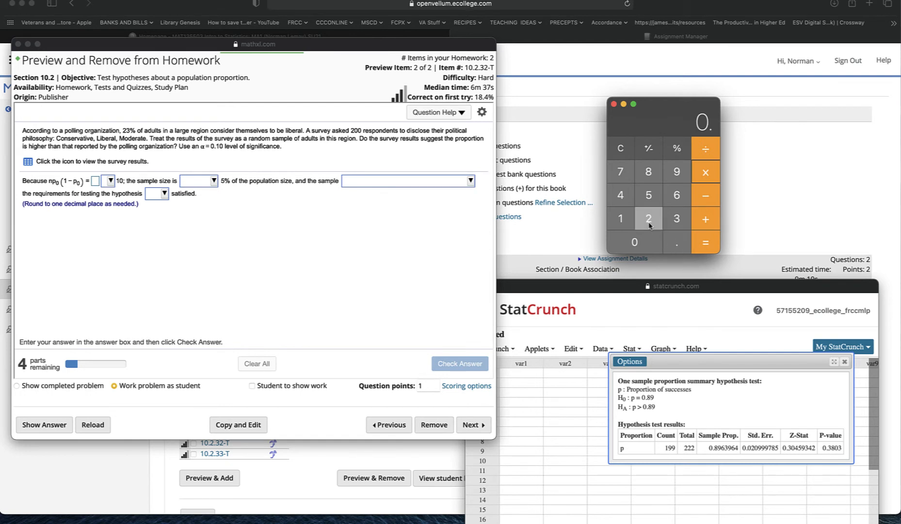
pyautogui.click(676, 222)
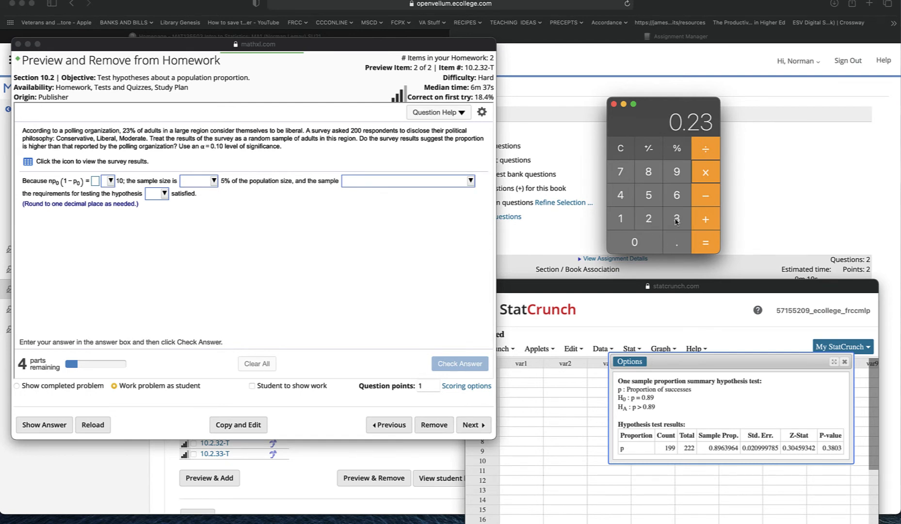
pyautogui.click(706, 174)
pyautogui.click(686, 246)
pyautogui.click(629, 179)
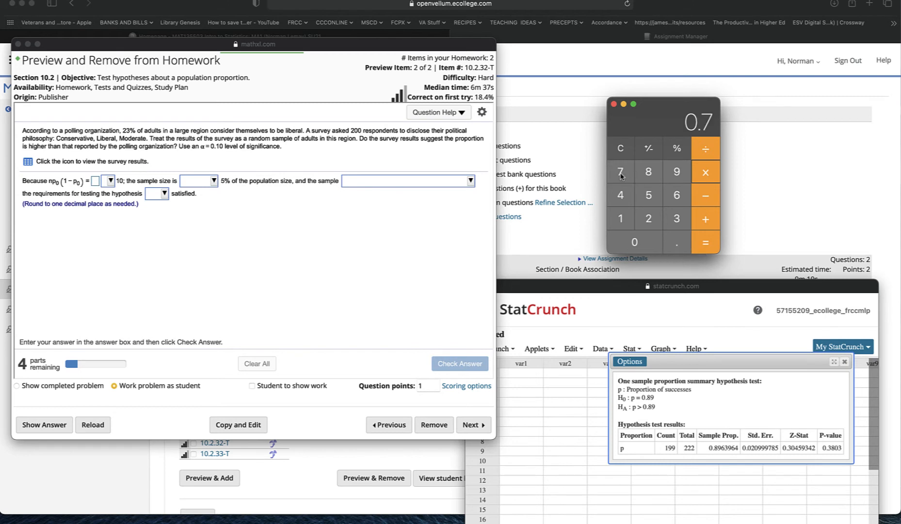
pyautogui.click(630, 179)
pyautogui.click(706, 248)
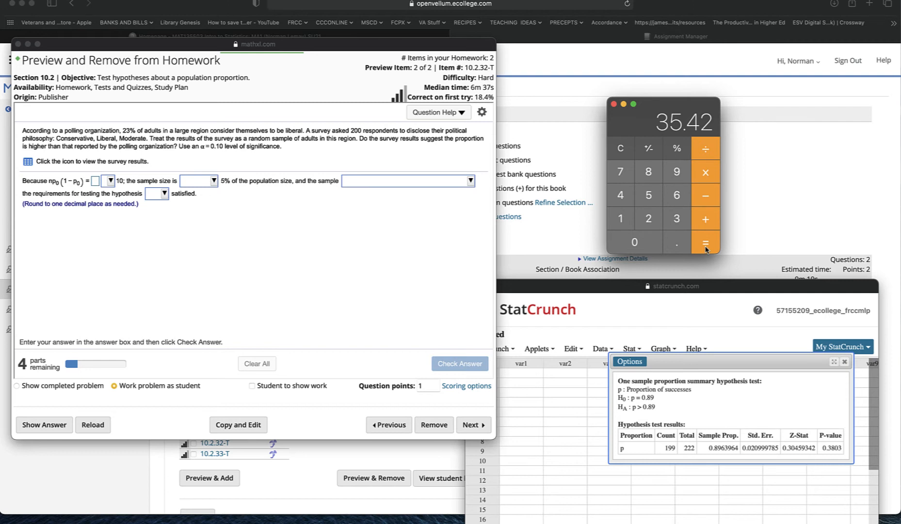
# Step: Enter np0(1 − p0) as 35.4 and choose that it is greater than 10
pyautogui.click(96, 182)
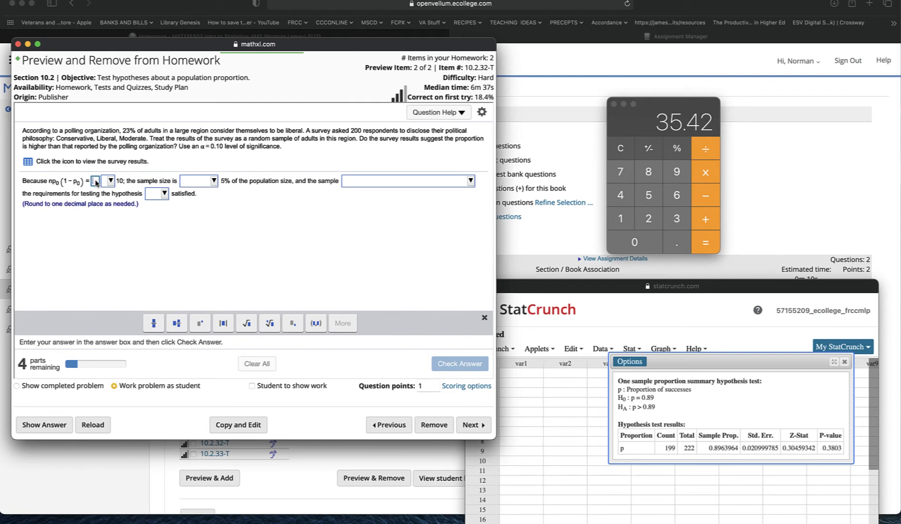
pyautogui.write('>')
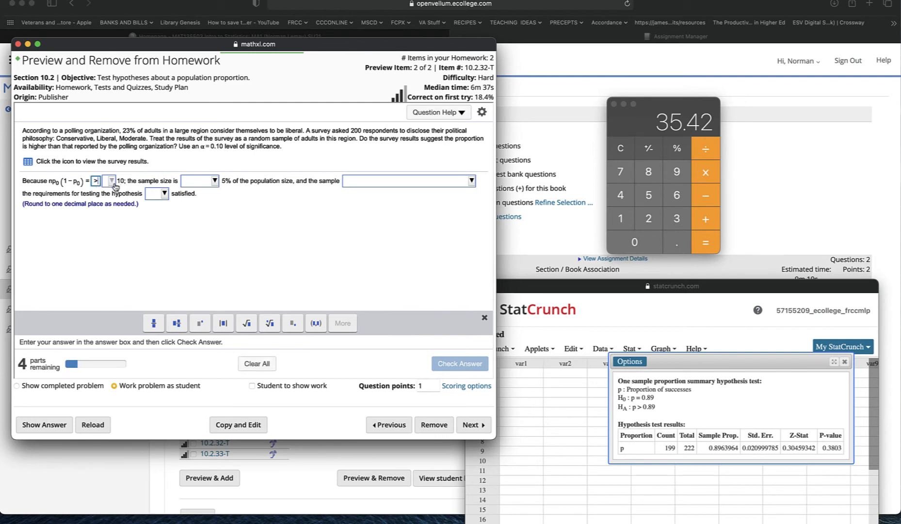
pyautogui.press('BackSpace')
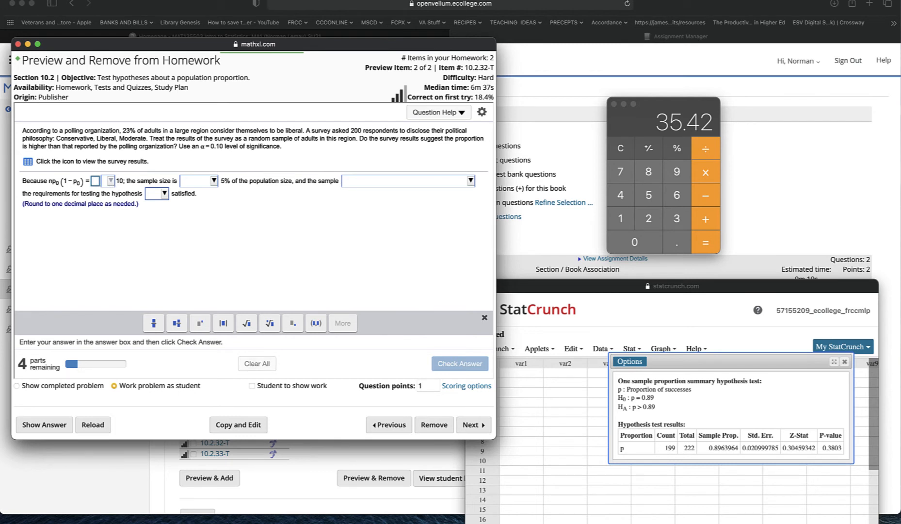
pyautogui.write('35')
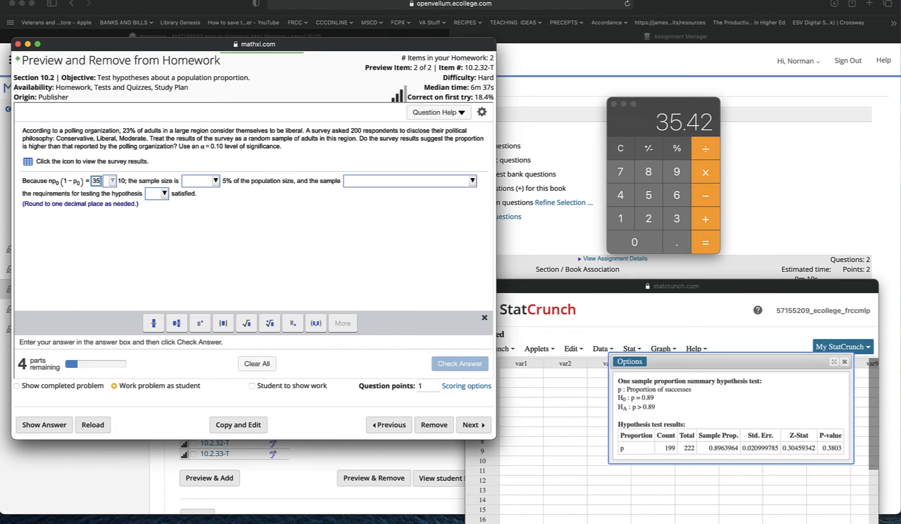
pyautogui.write('.4')
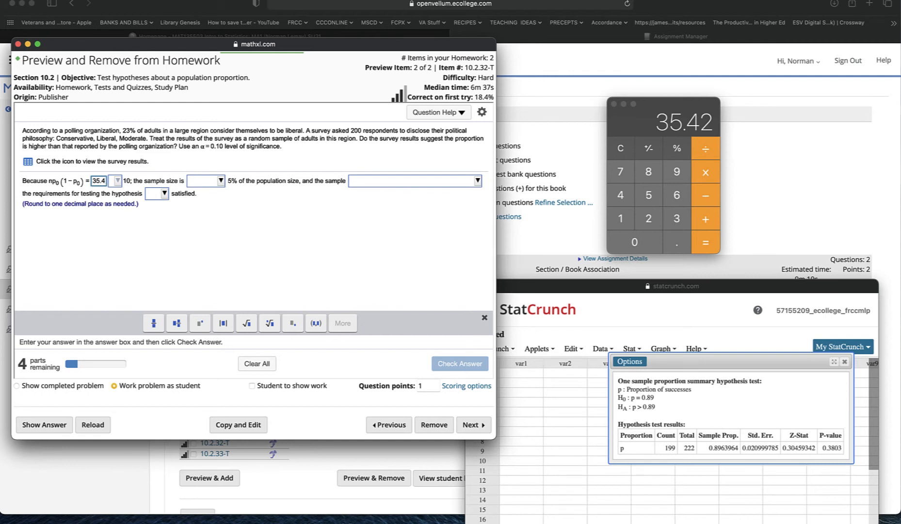
pyautogui.click(119, 181)
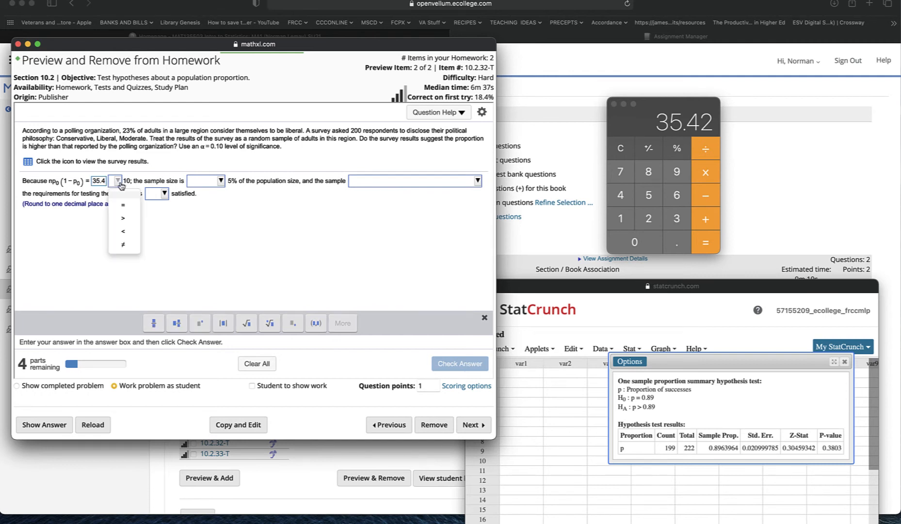
pyautogui.click(124, 218)
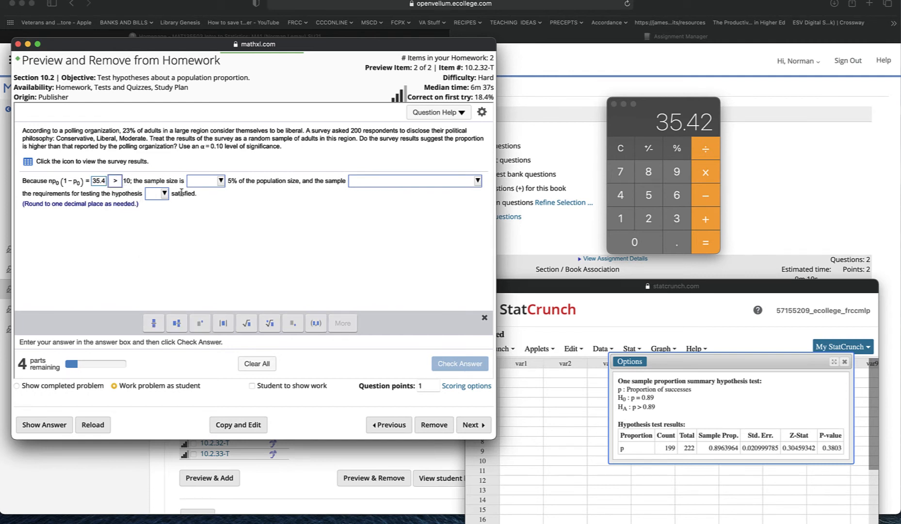
# Step: Choose that the sample size is less than 5%, the sample can be reasonably assumed random, and requirements are satisfied; check and dismiss feedback
pyautogui.click(220, 181)
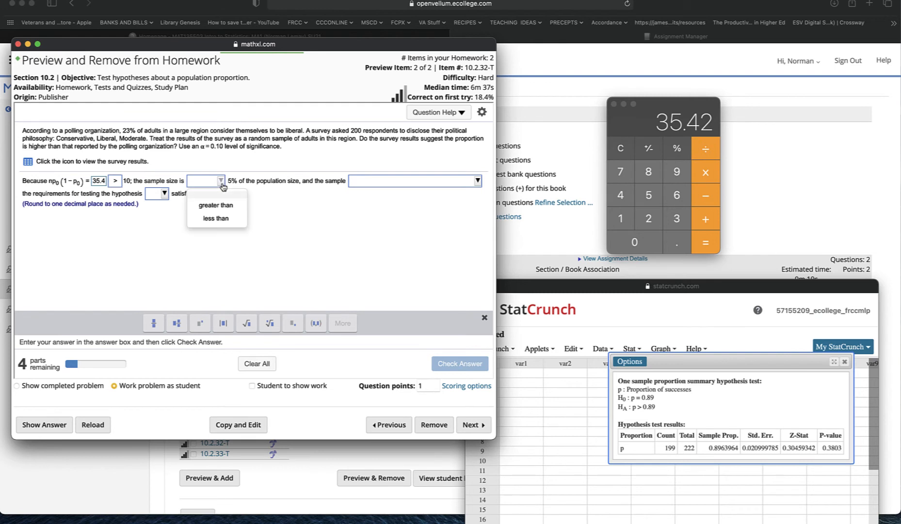
pyautogui.click(222, 219)
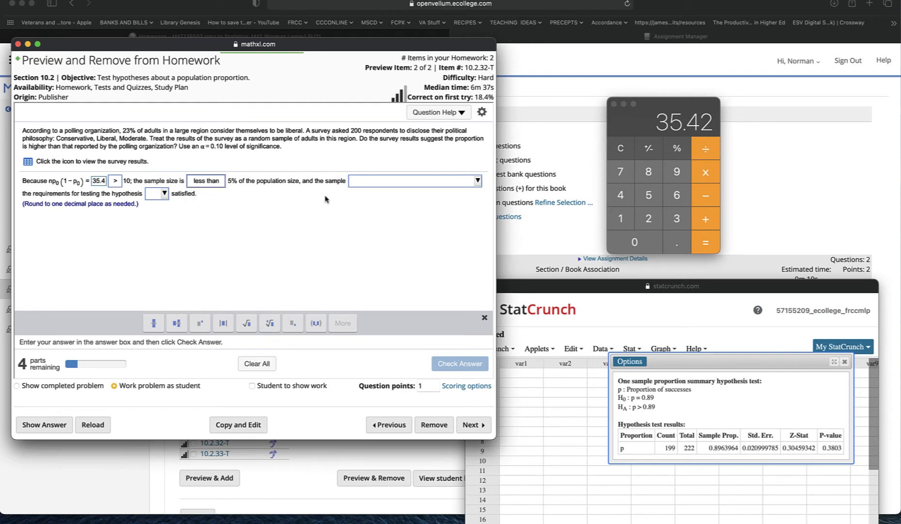
pyautogui.click(442, 185)
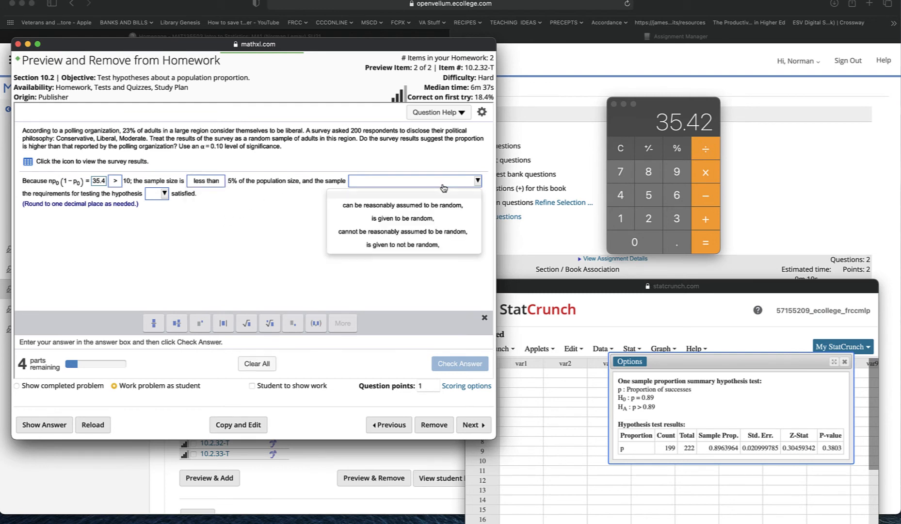
pyautogui.click(419, 208)
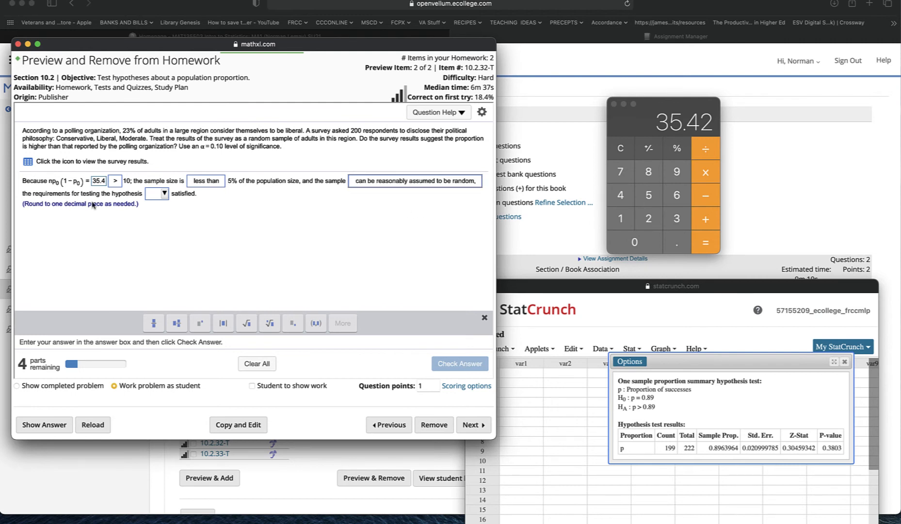
pyautogui.click(165, 194)
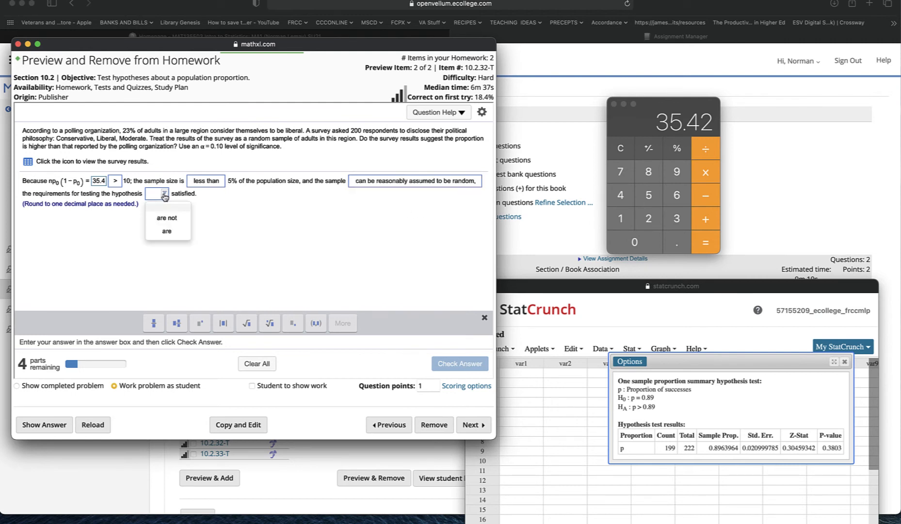
pyautogui.click(167, 231)
pyautogui.click(464, 361)
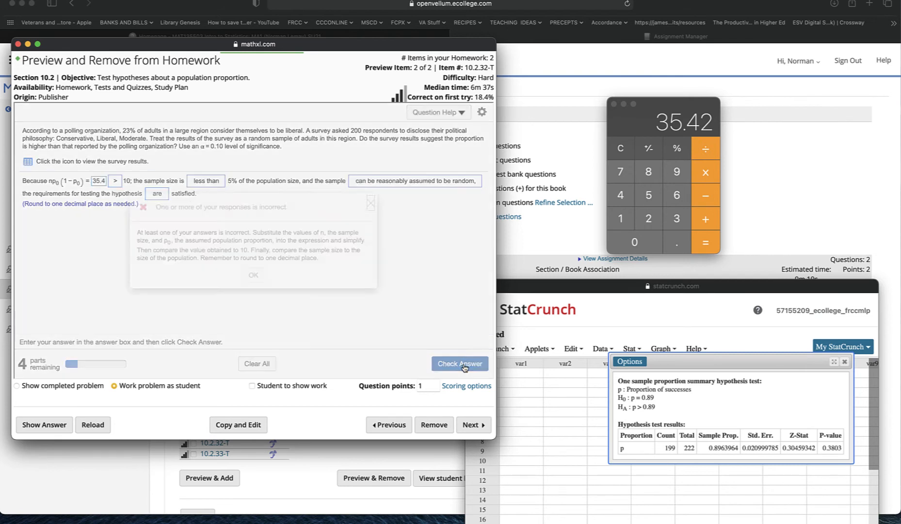
pyautogui.click(253, 275)
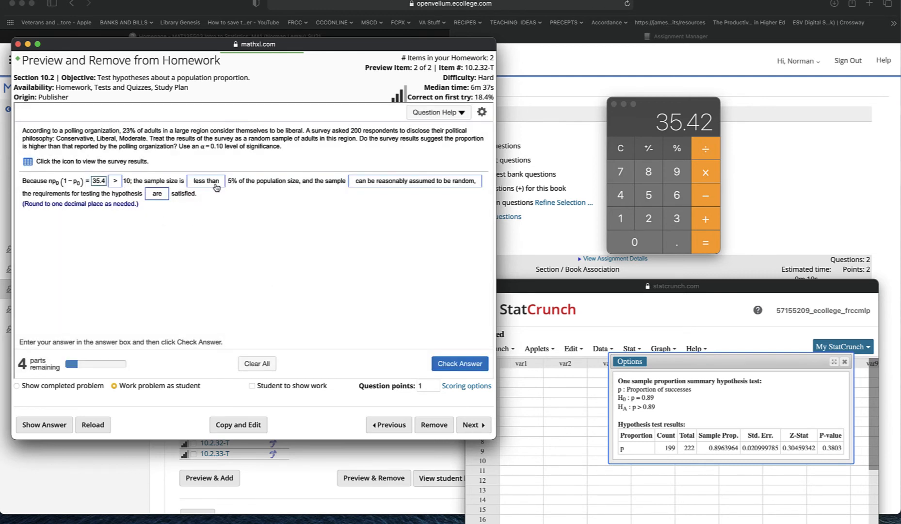
# Step: Change the sample description to "is given to be random,", then check the answer and dismiss the feedback
pyautogui.click(399, 183)
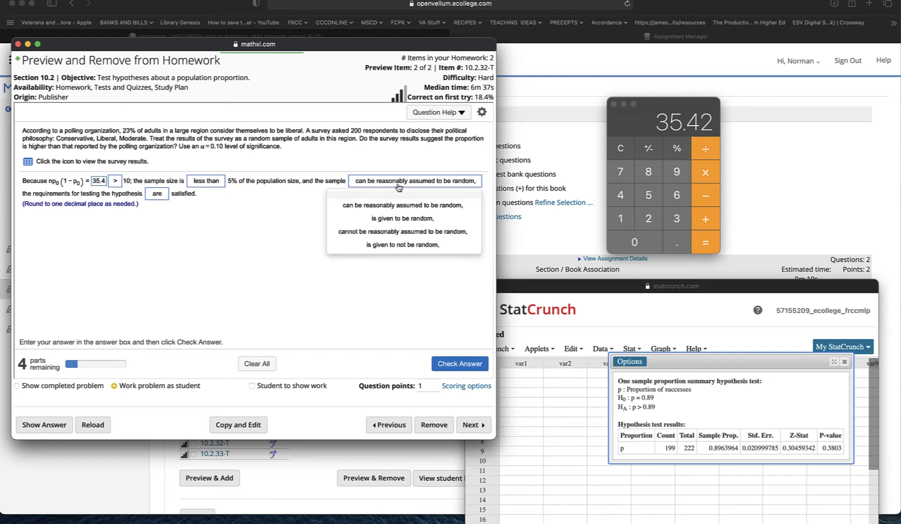
pyautogui.click(401, 219)
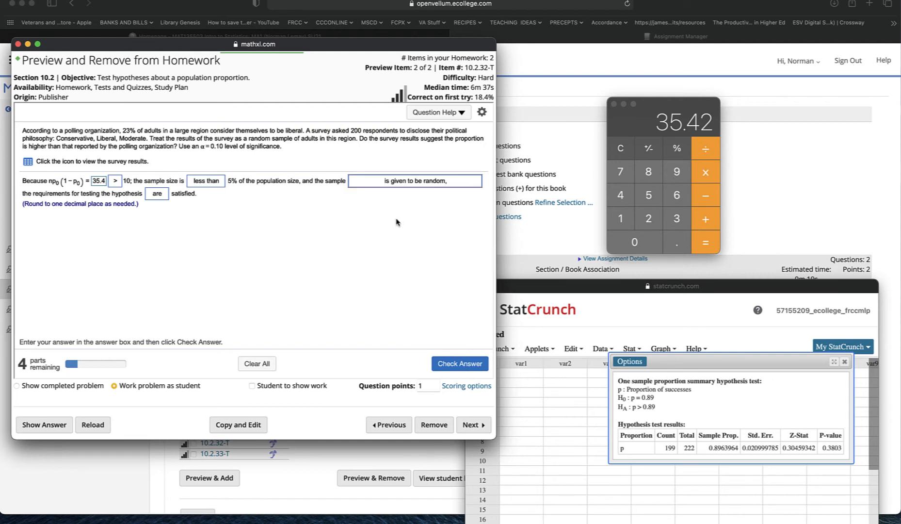
pyautogui.click(471, 370)
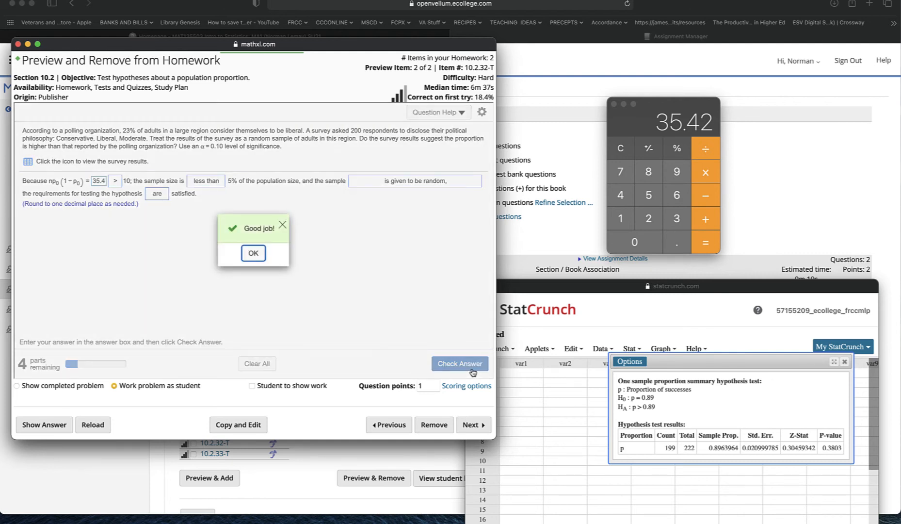
pyautogui.click(256, 259)
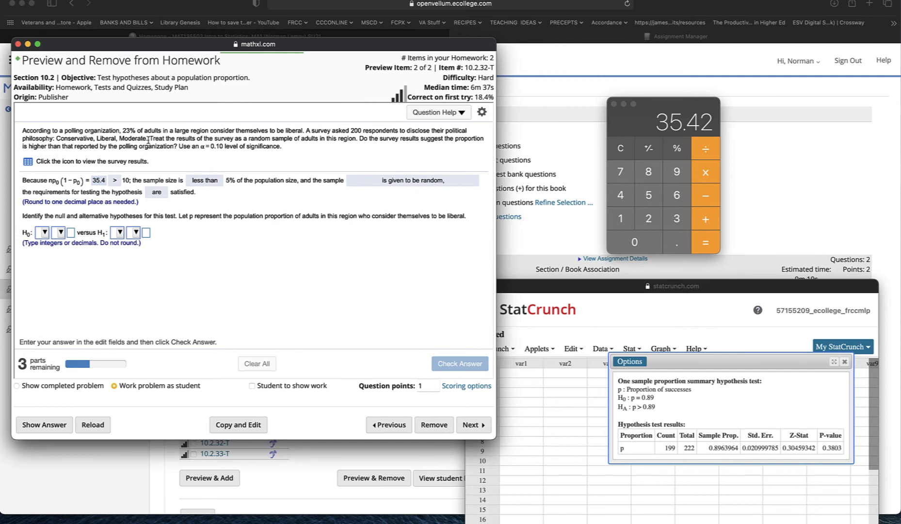
# Step: Set the null hypothesis to H0: p = .23
pyautogui.moveTo(160, 139); pyautogui.dragTo(357, 141)
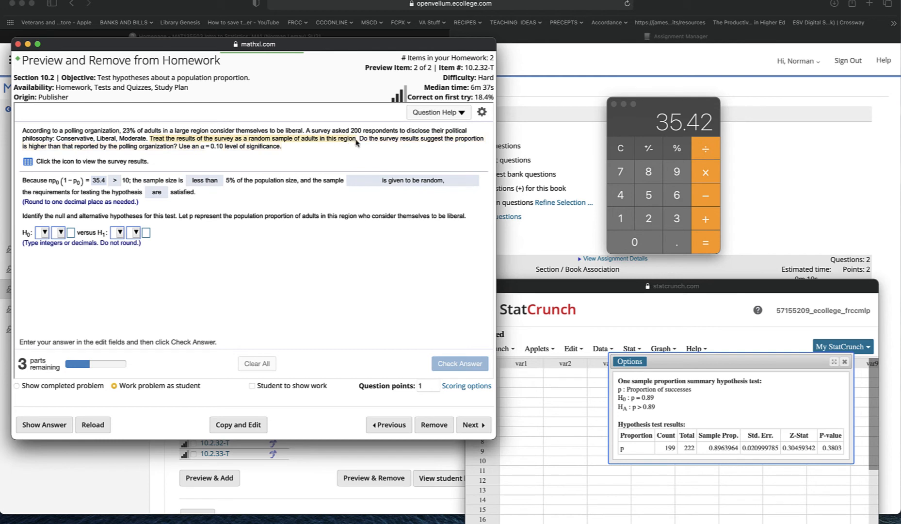
pyautogui.click(401, 170)
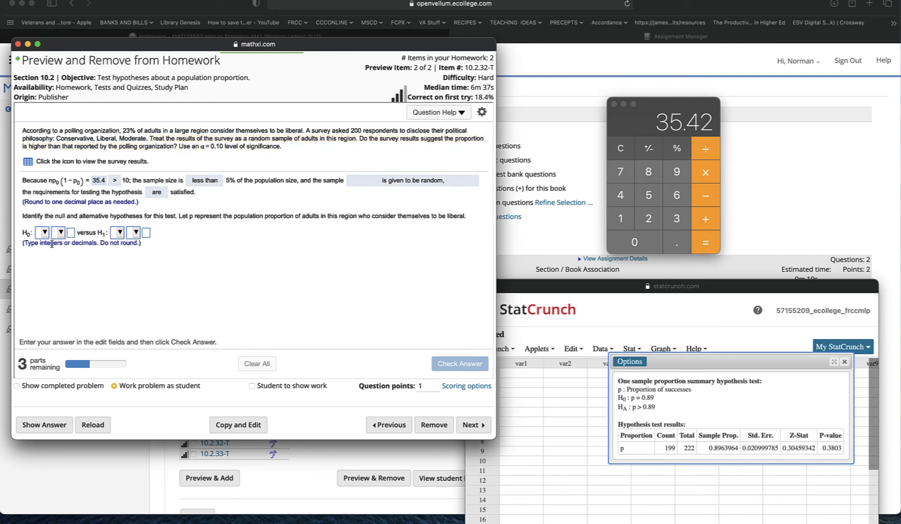
pyautogui.click(43, 233)
pyautogui.click(53, 275)
pyautogui.click(59, 233)
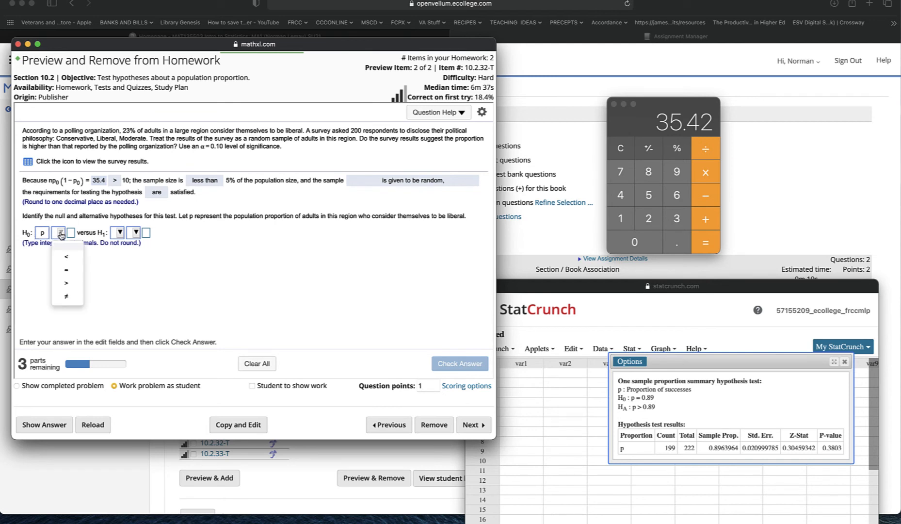
pyautogui.click(67, 270)
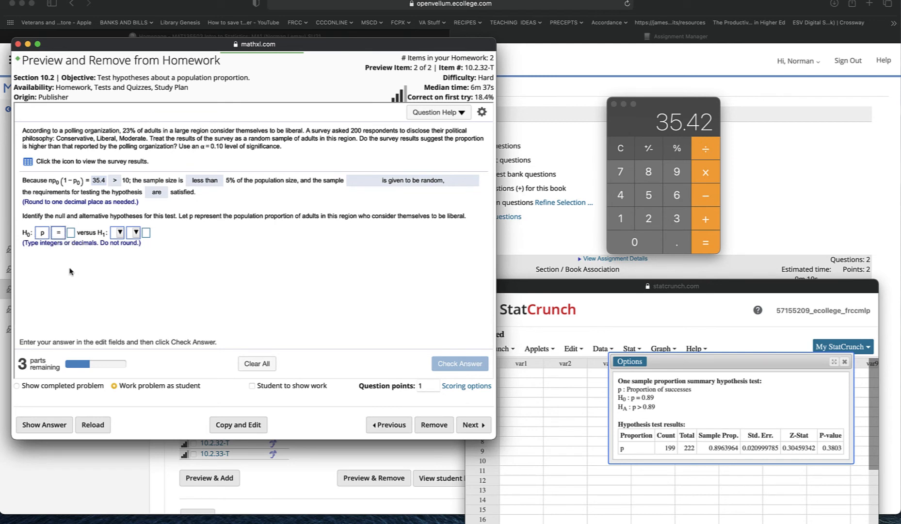
pyautogui.click(71, 233)
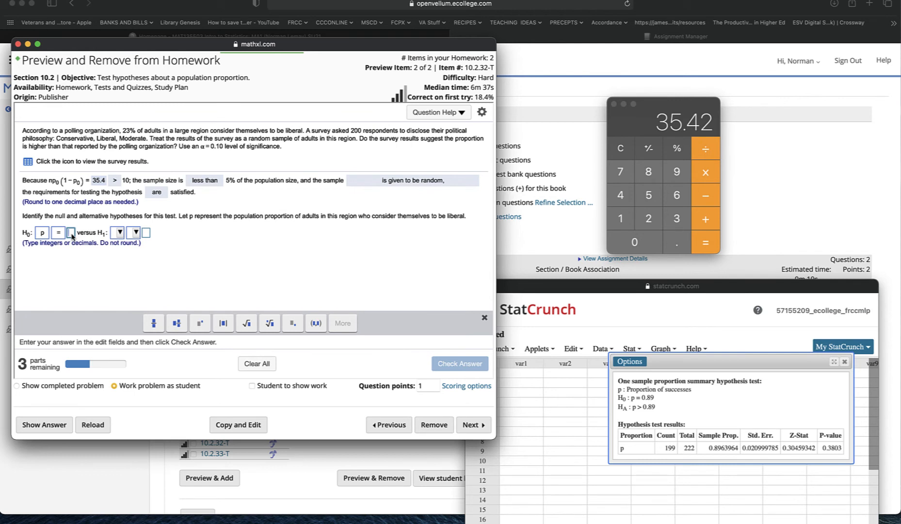
pyautogui.write('.23')
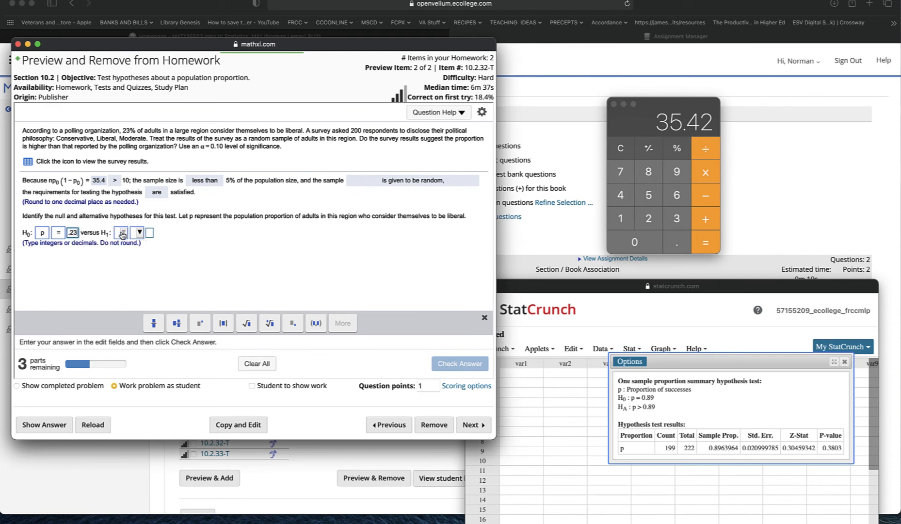
# Step: Set the alternative hypothesis to H1: p > .23, then check the answer and dismiss the feedback
pyautogui.click(122, 233)
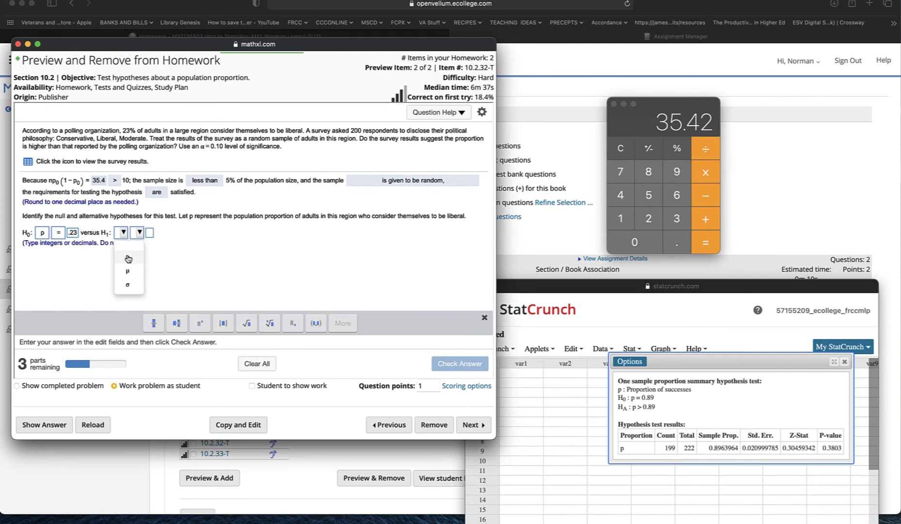
pyautogui.click(128, 257)
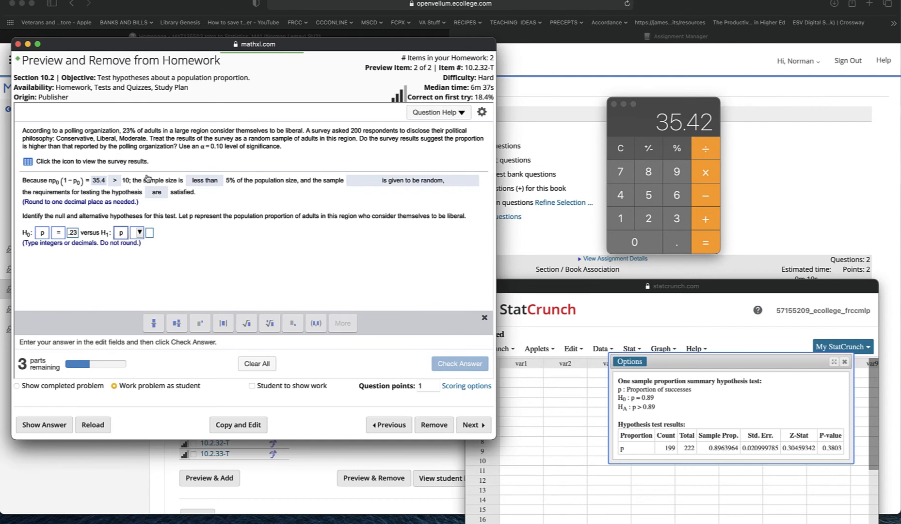
pyautogui.click(139, 233)
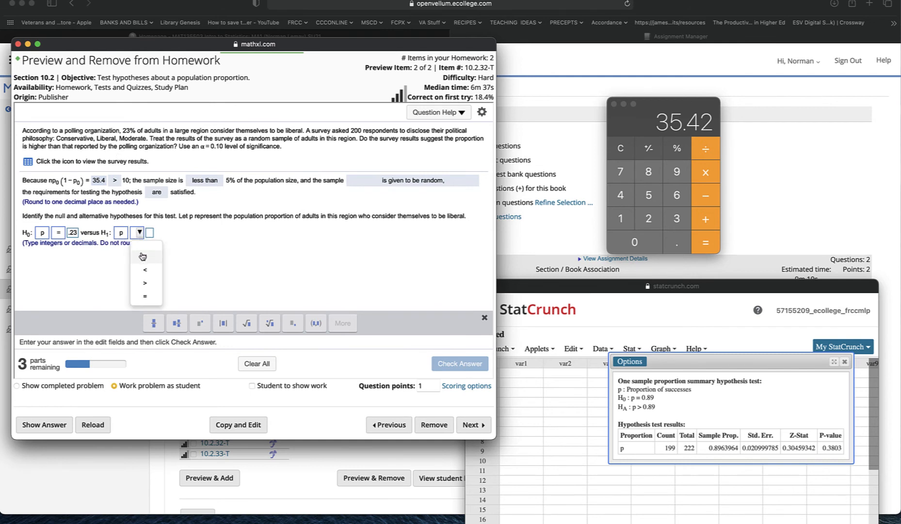
pyautogui.click(144, 284)
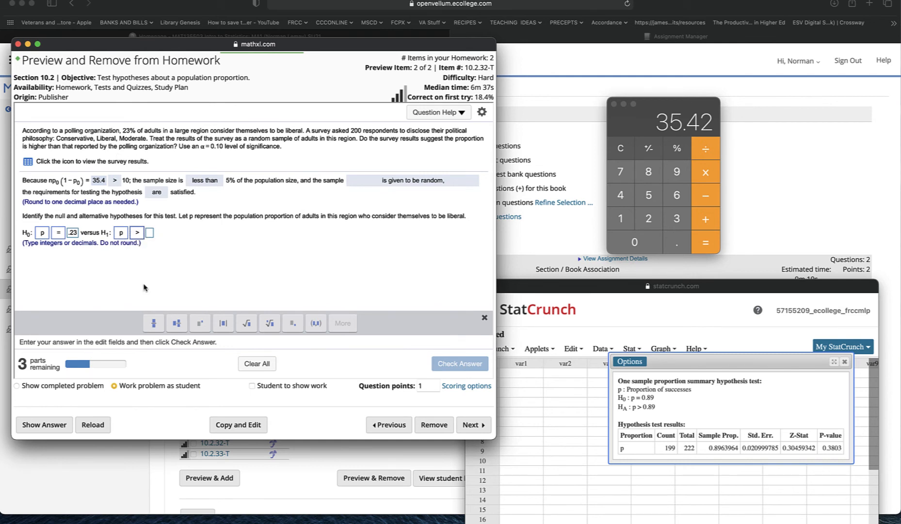
pyautogui.click(150, 233)
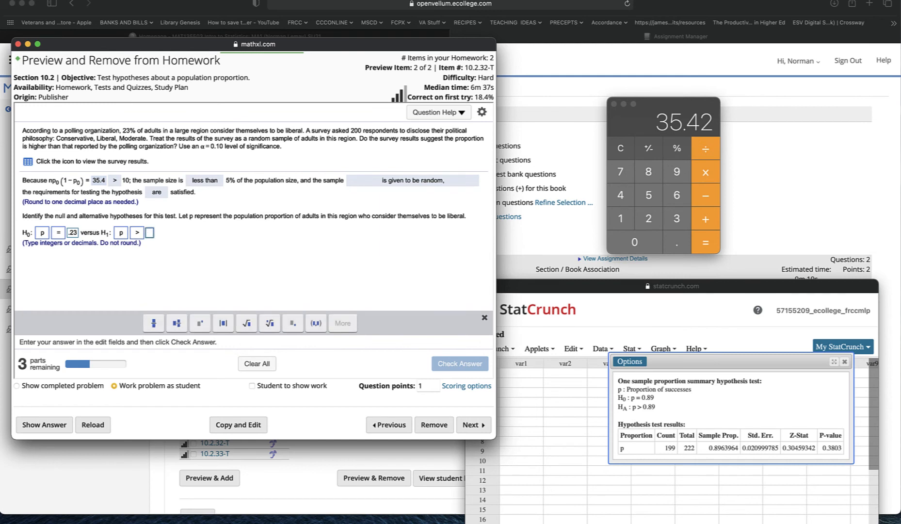
pyautogui.write('.23')
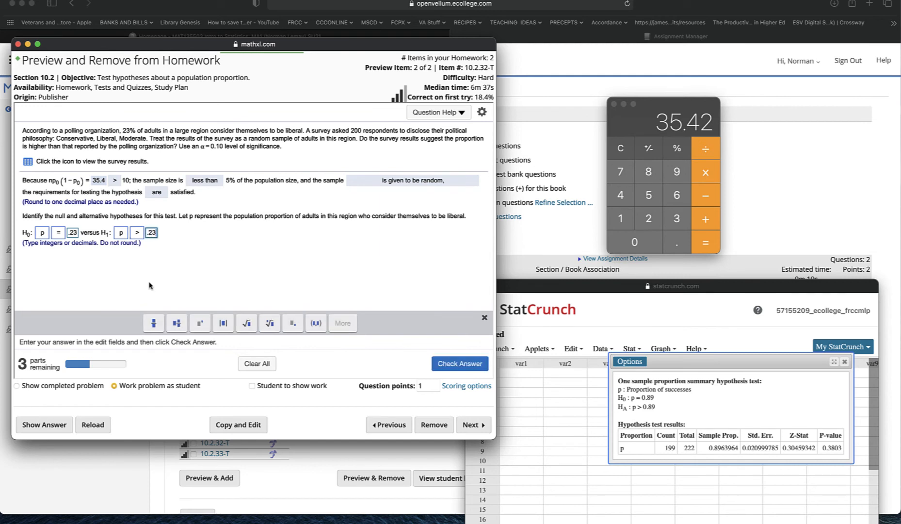
pyautogui.click(439, 364)
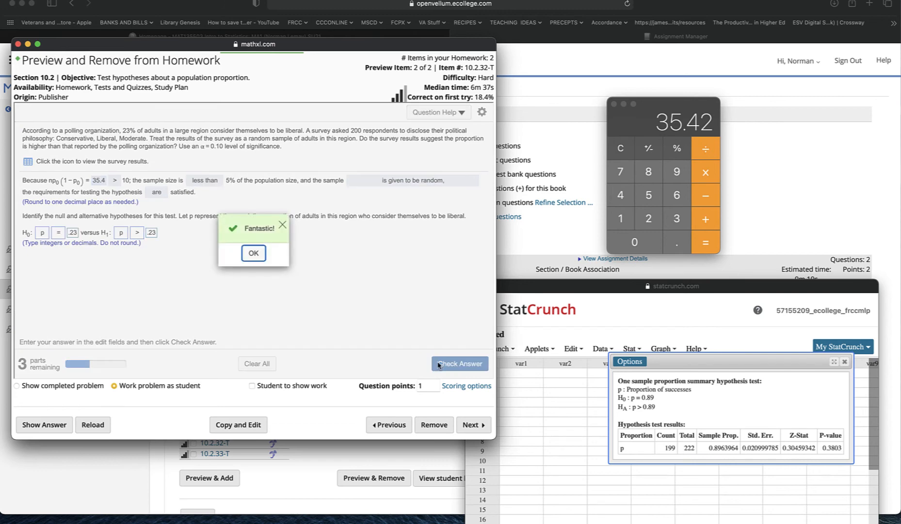
pyautogui.click(260, 254)
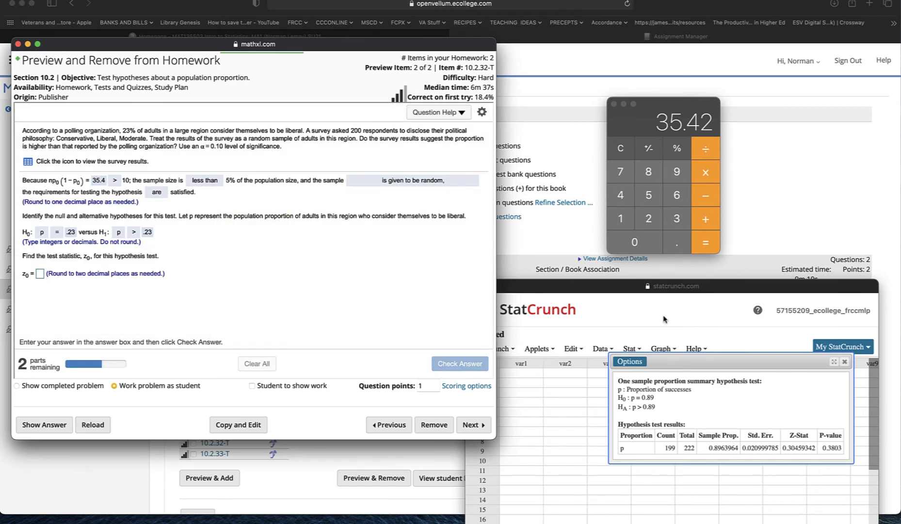
# Step: Close the previous one-sample proportion test results in StatCrunch
pyautogui.click(785, 291)
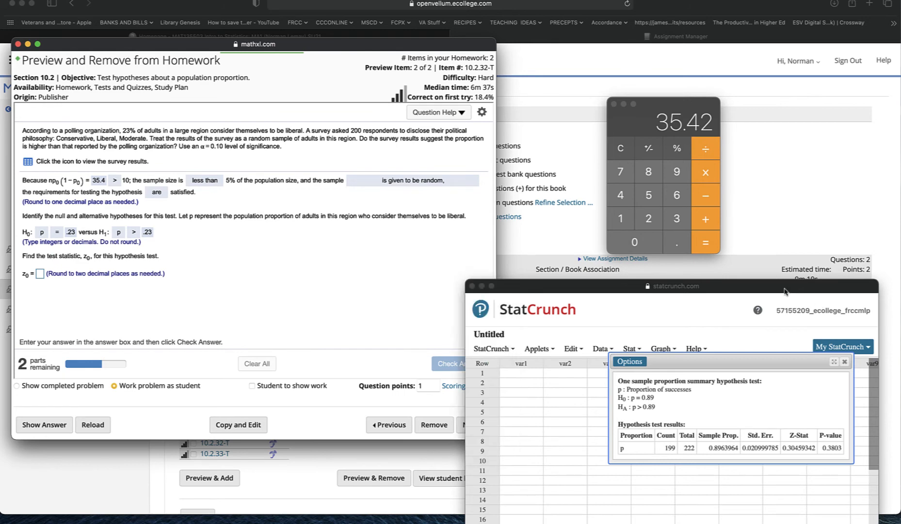
pyautogui.doubleClick(785, 291)
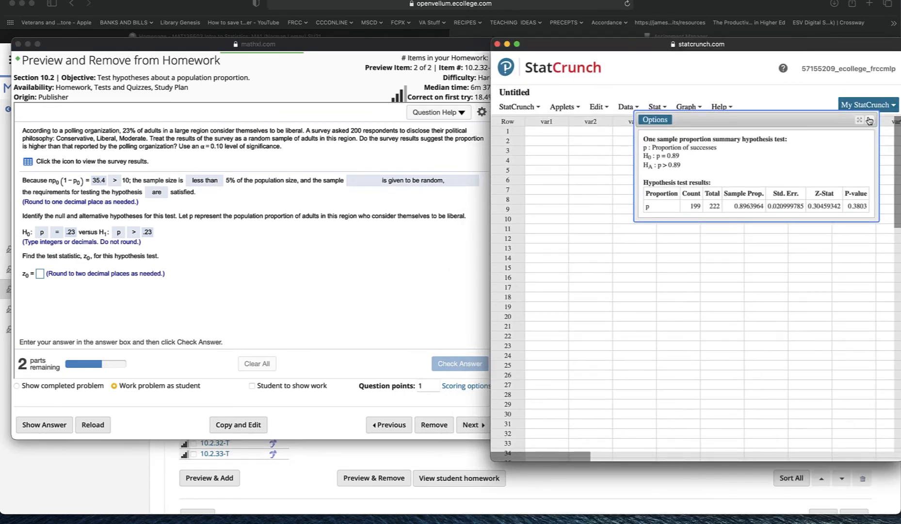
pyautogui.click(870, 120)
pyautogui.click(656, 108)
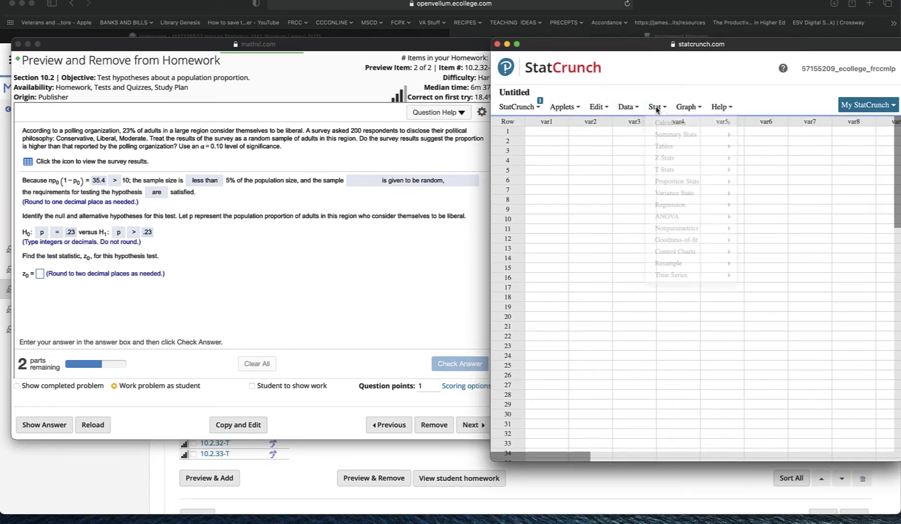
pyautogui.click(657, 107)
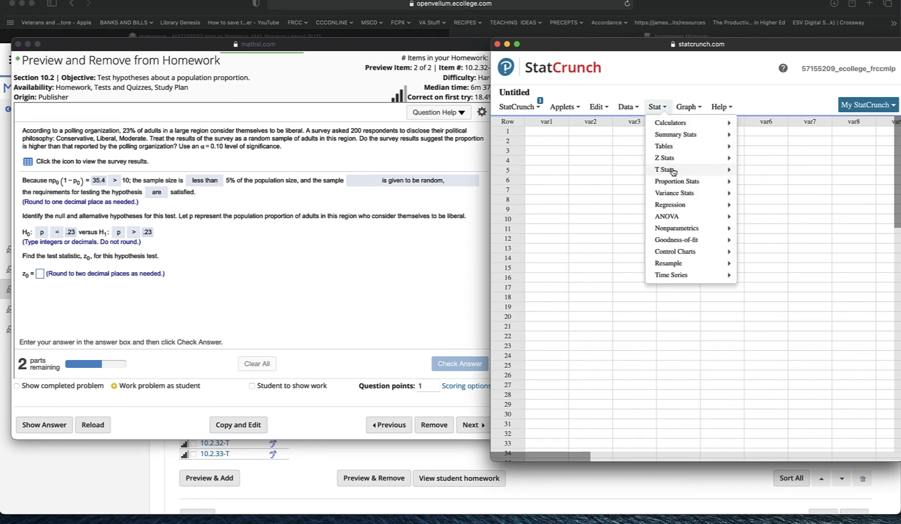
pyautogui.moveTo(679, 181)
pyautogui.moveTo(823, 188)
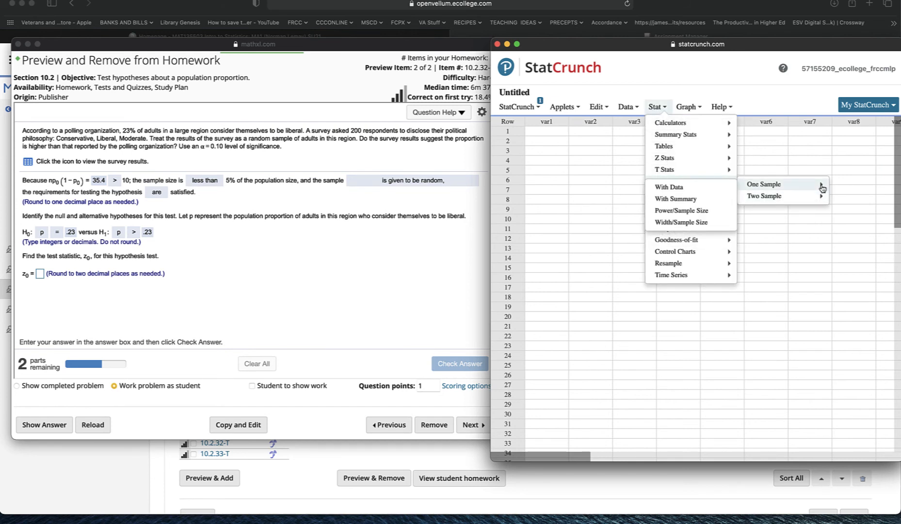
pyautogui.click(667, 198)
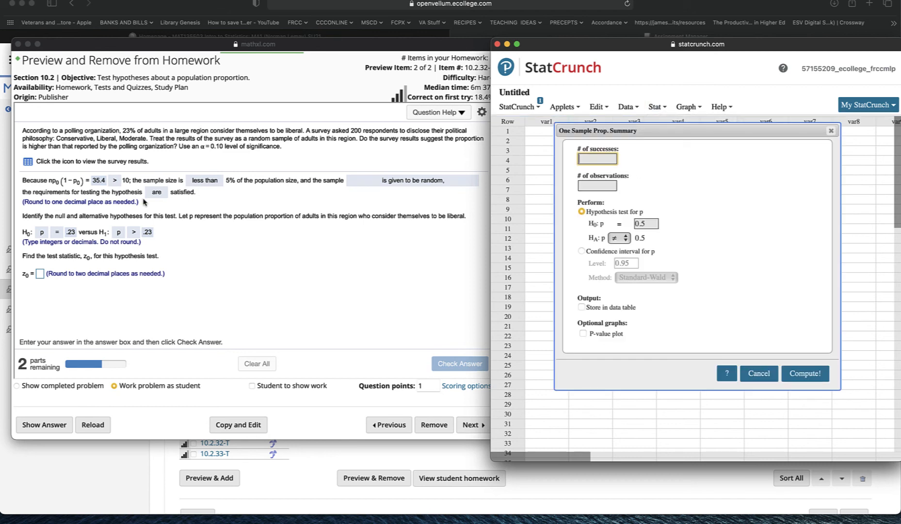
# Step: Open the survey results data in StatCrunch and close the survey results window
pyautogui.click(27, 165)
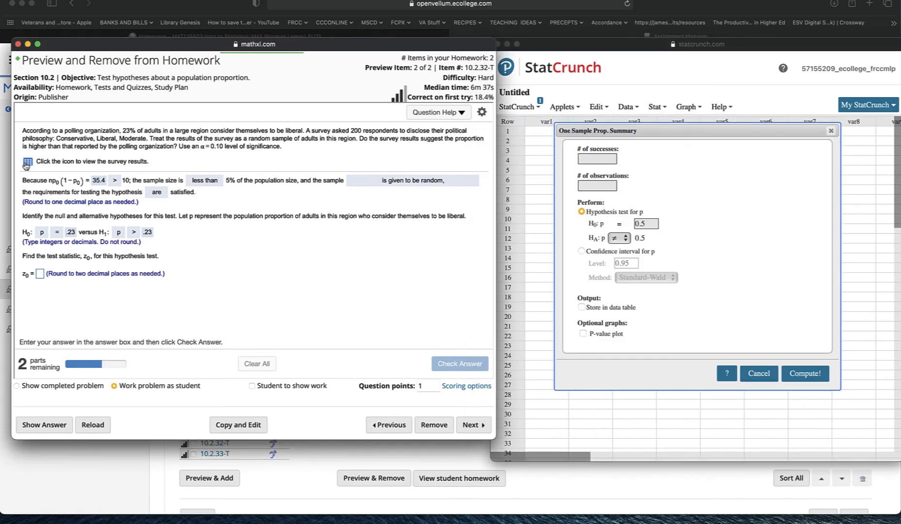
pyautogui.click(27, 165)
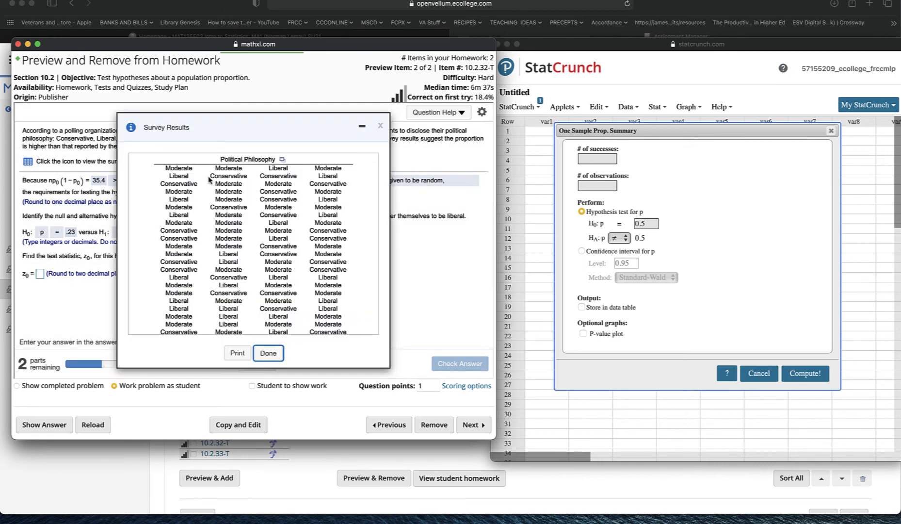
pyautogui.scroll(-1, 272, 236)
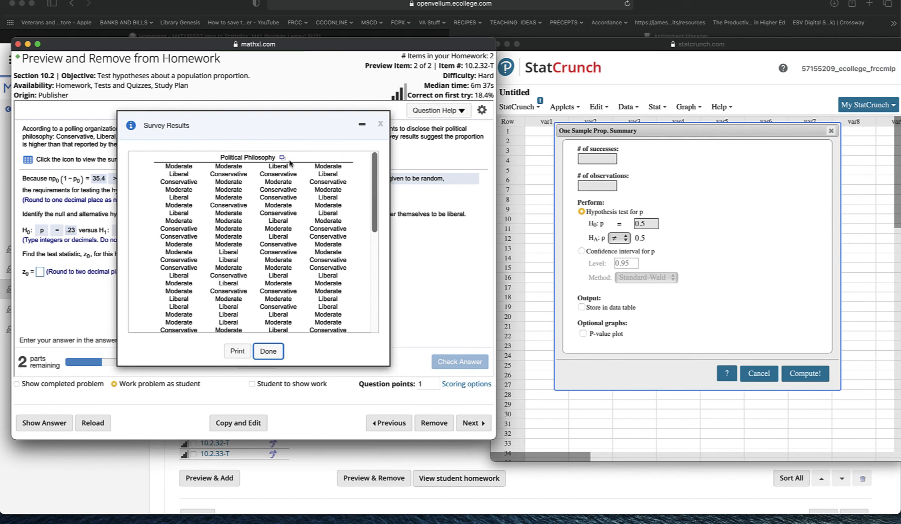
pyautogui.click(283, 158)
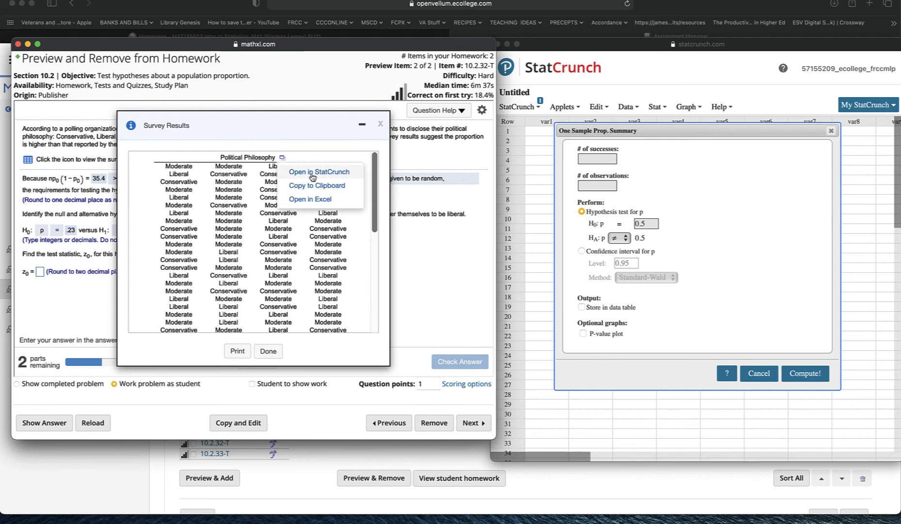
pyautogui.click(310, 172)
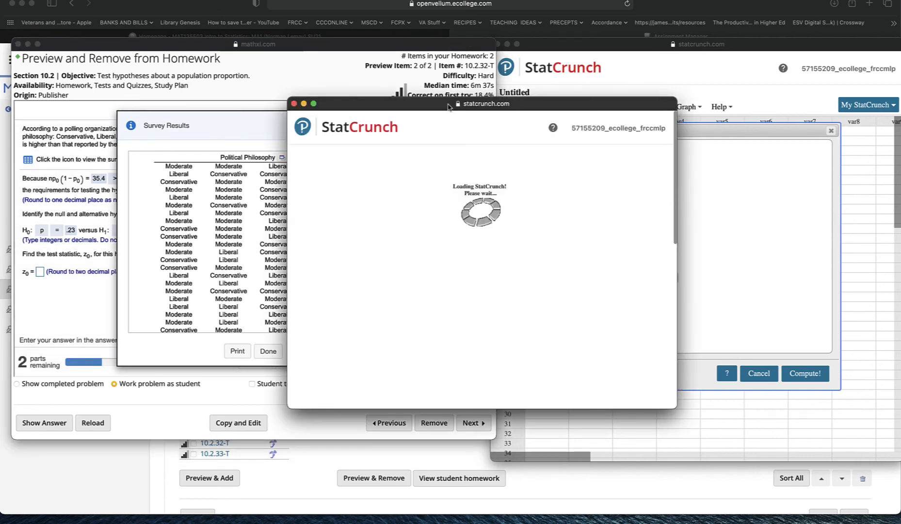
pyautogui.moveTo(447, 93); pyautogui.dragTo(662, 43)
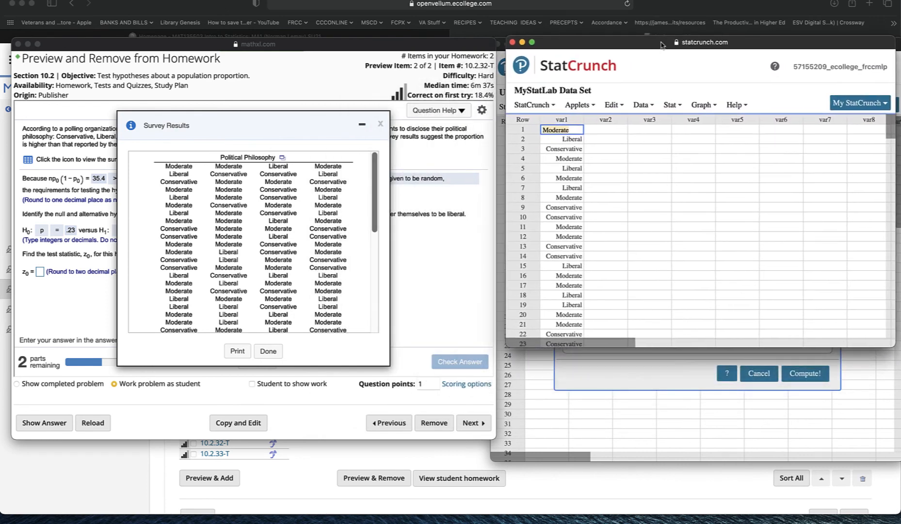
pyautogui.click(381, 127)
pyautogui.click(381, 127)
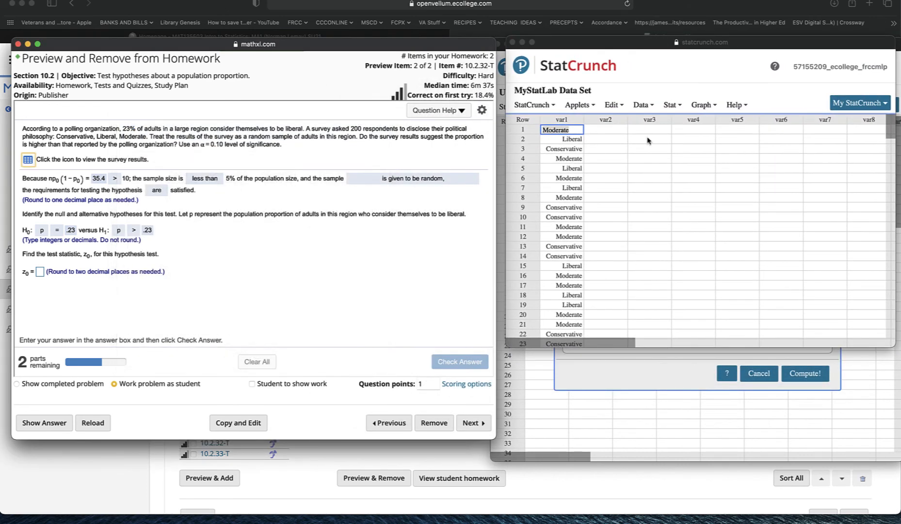
# Step: Start a one-sample proportion test with data on var1, with Liberal as the success value
pyautogui.click(676, 107)
pyautogui.click(676, 107)
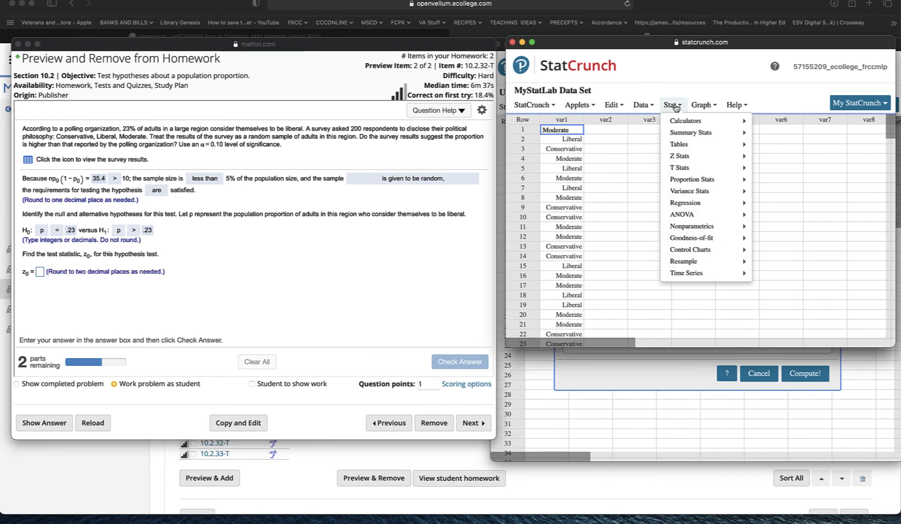
pyautogui.moveTo(680, 180)
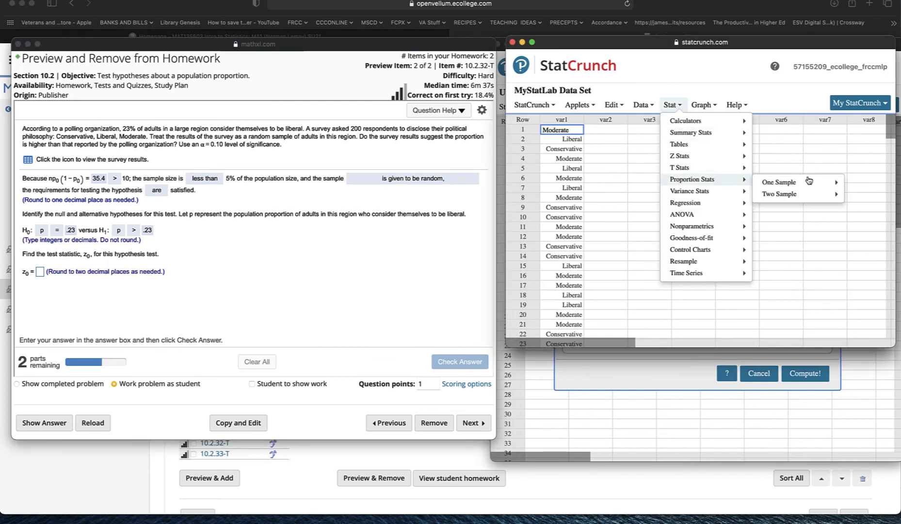
pyautogui.moveTo(809, 188)
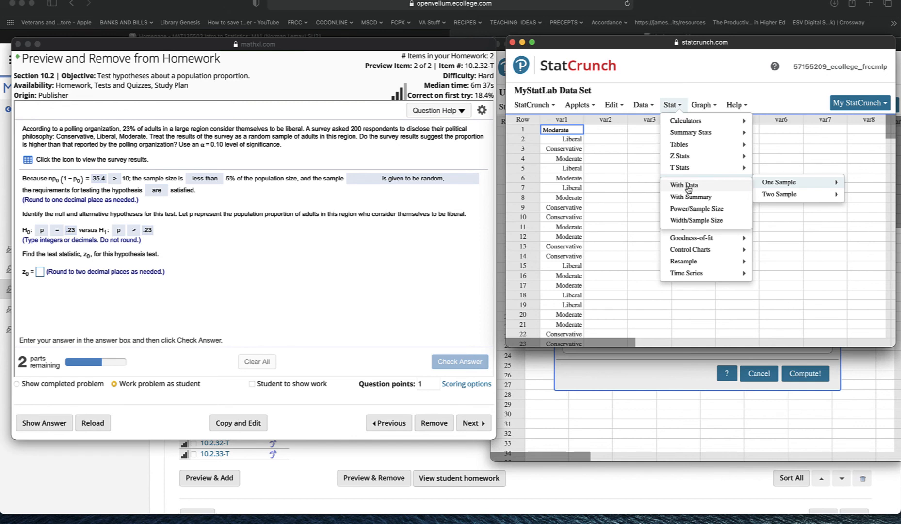
pyautogui.click(687, 186)
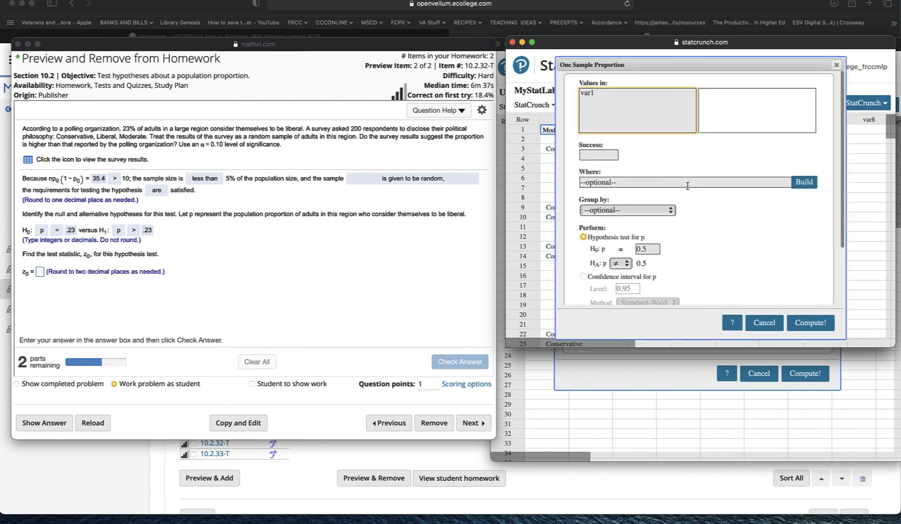
pyautogui.click(587, 93)
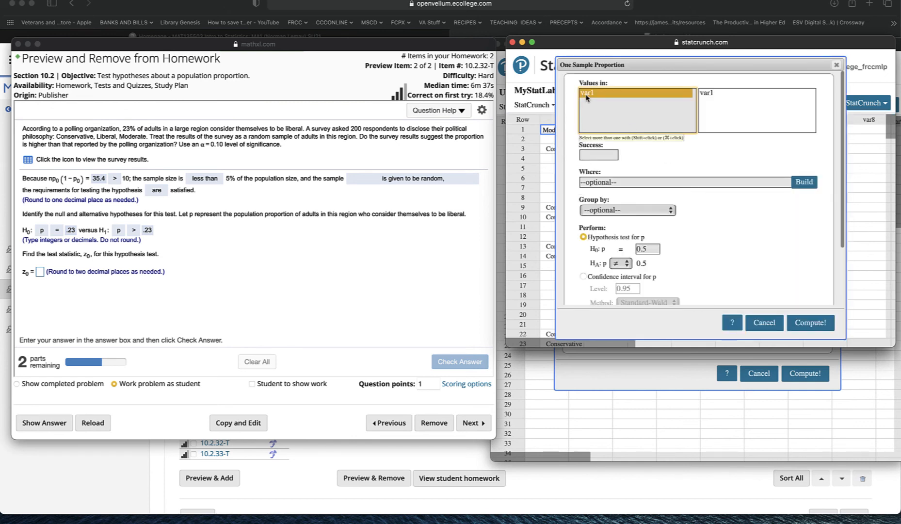
pyautogui.click(599, 155)
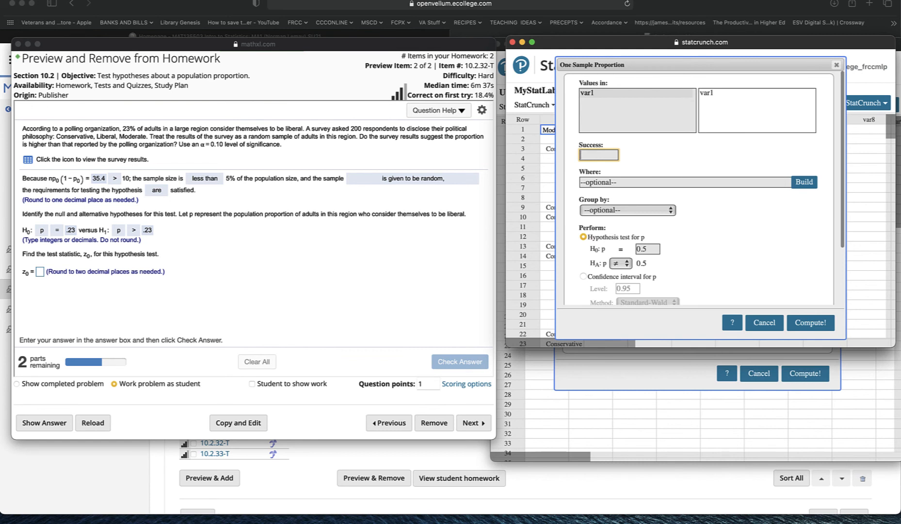
pyautogui.write('Liberal')
# Step: Set the hypothesis test to H0: p = 0.23 versus HA: p > 0.23 and compute the results
pyautogui.click(649, 251)
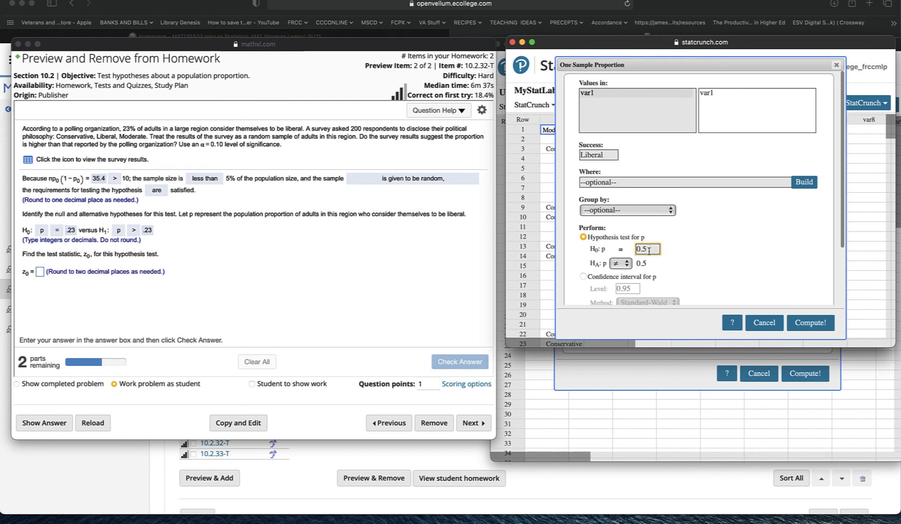
pyautogui.press('BackSpace')
pyautogui.write('23')
pyautogui.click(625, 264)
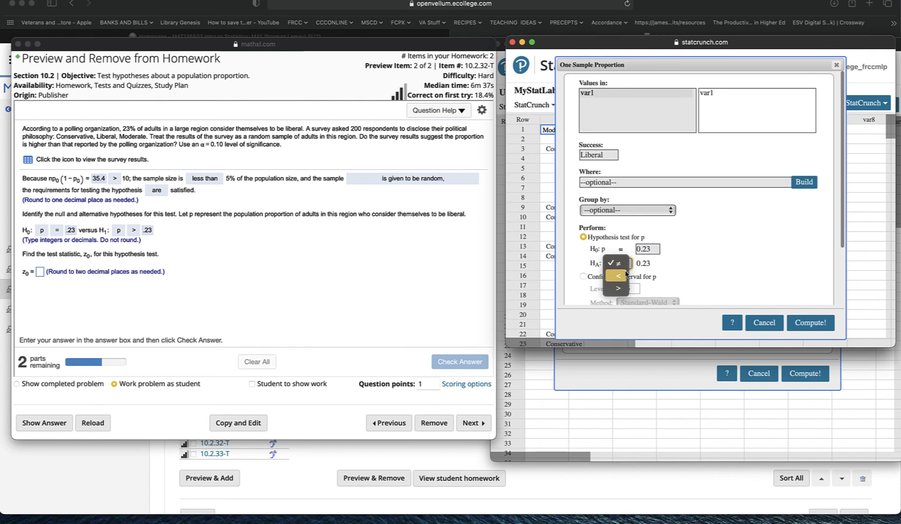
pyautogui.click(619, 288)
pyautogui.scroll(-3, 718, 277)
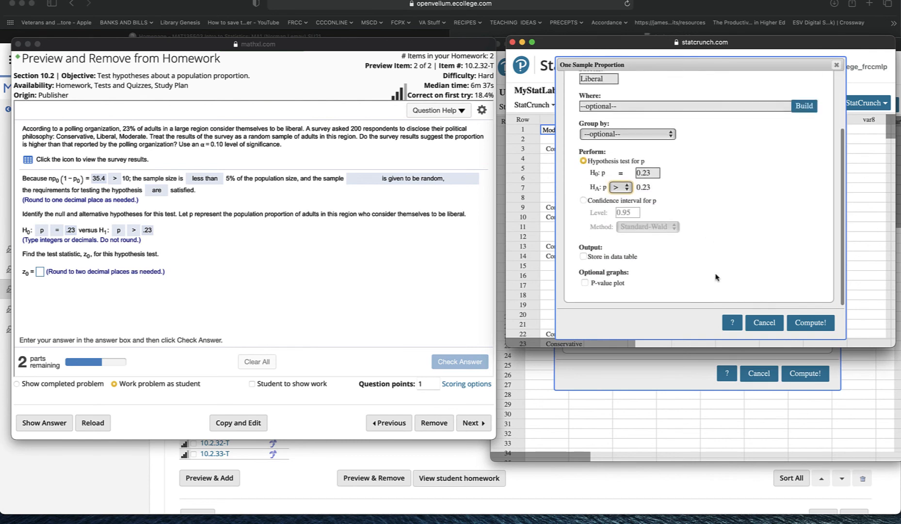
pyautogui.click(811, 324)
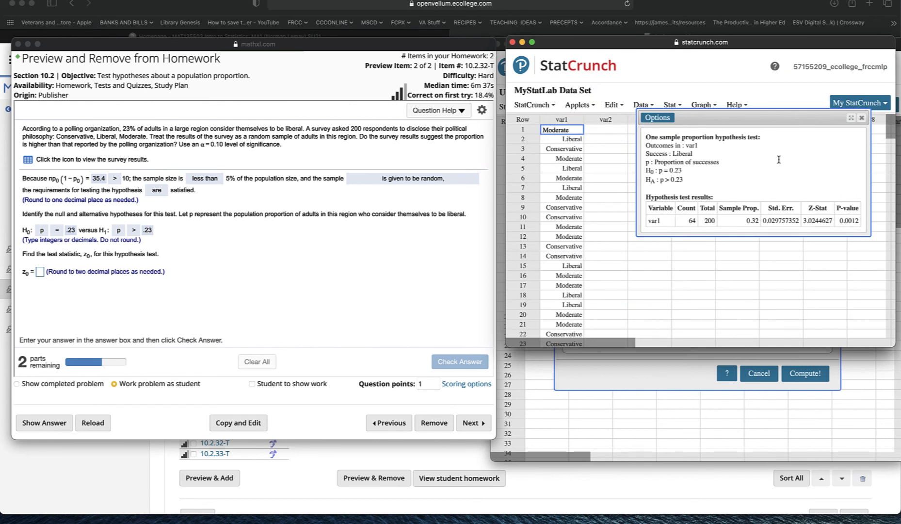
# Step: Enter 3.02 as the test statistic z0, then check the answer and dismiss the feedback
pyautogui.click(40, 273)
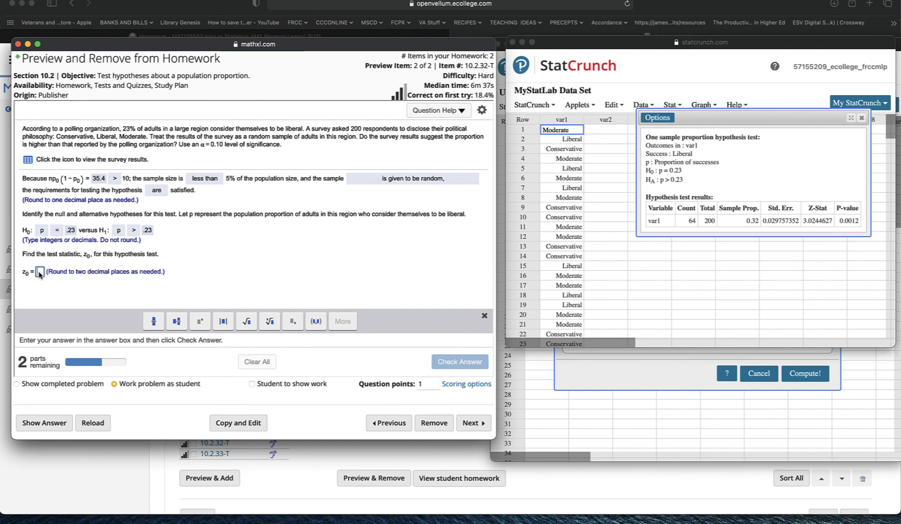
pyautogui.write('3.02')
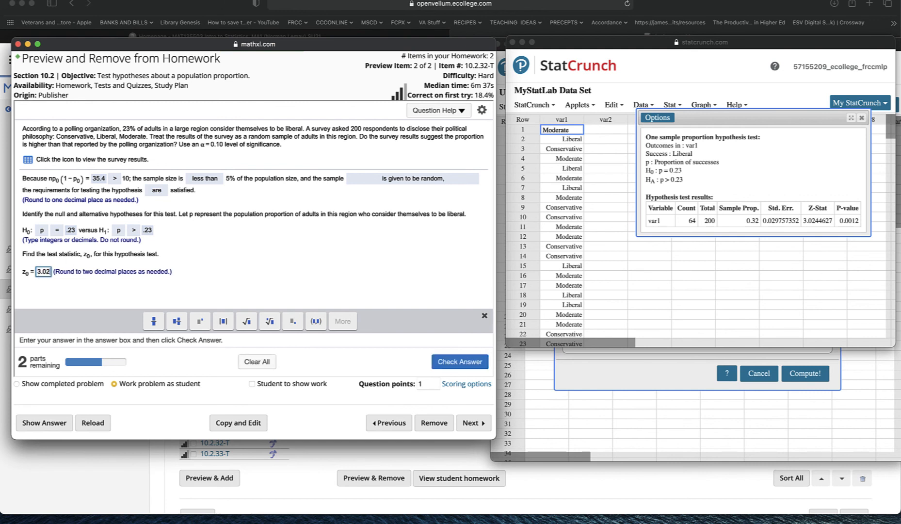
pyautogui.click(454, 370)
pyautogui.click(254, 254)
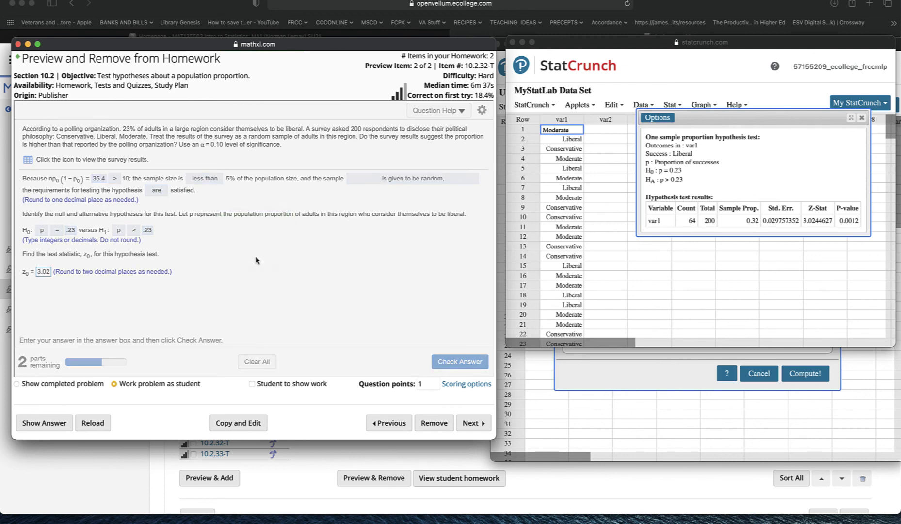
# Step: Enter .001 as the P-value, then check the answer and dismiss the feedback
pyautogui.click(55, 304)
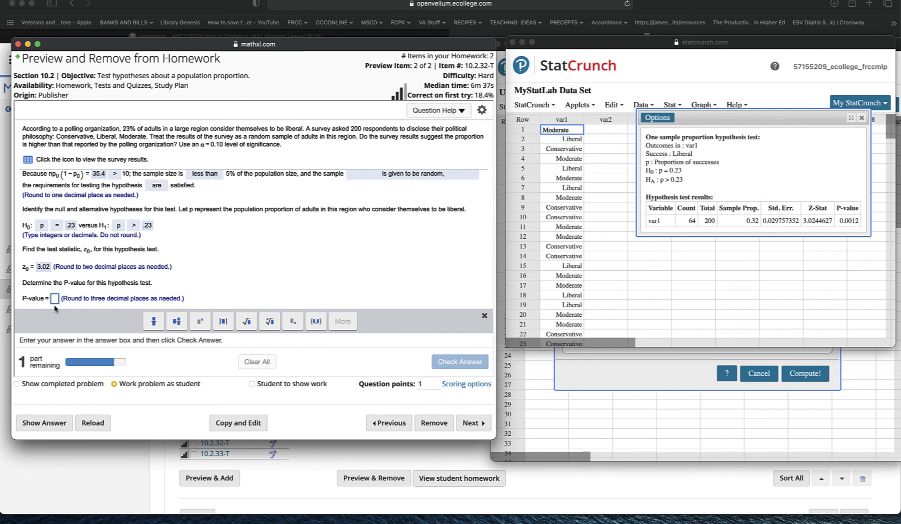
pyautogui.write('.001')
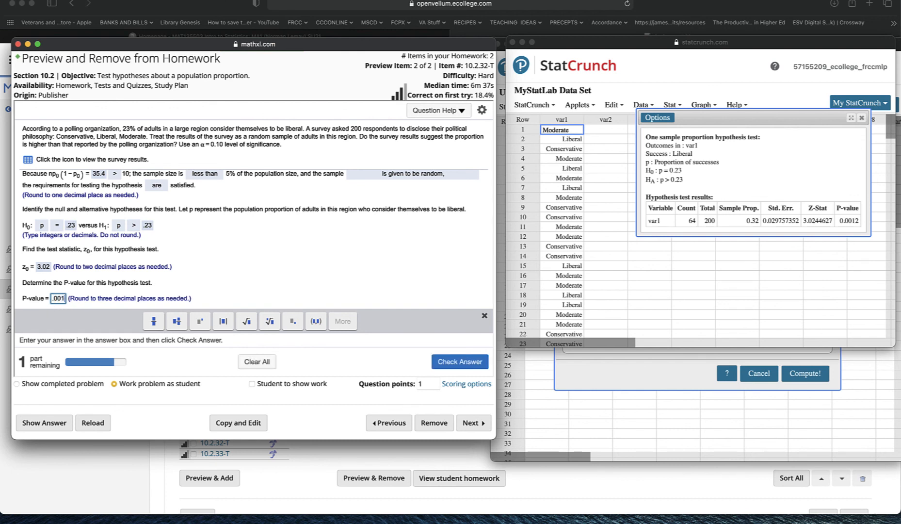
pyautogui.click(468, 364)
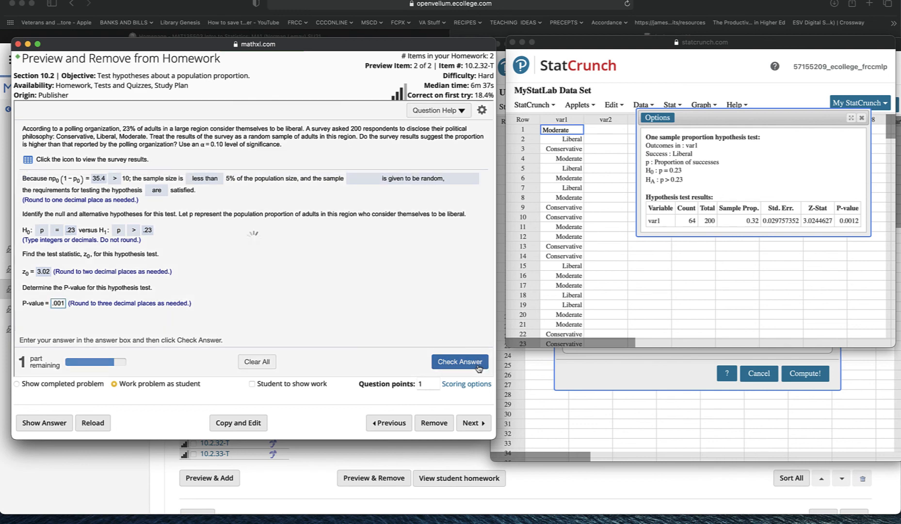
pyautogui.click(255, 252)
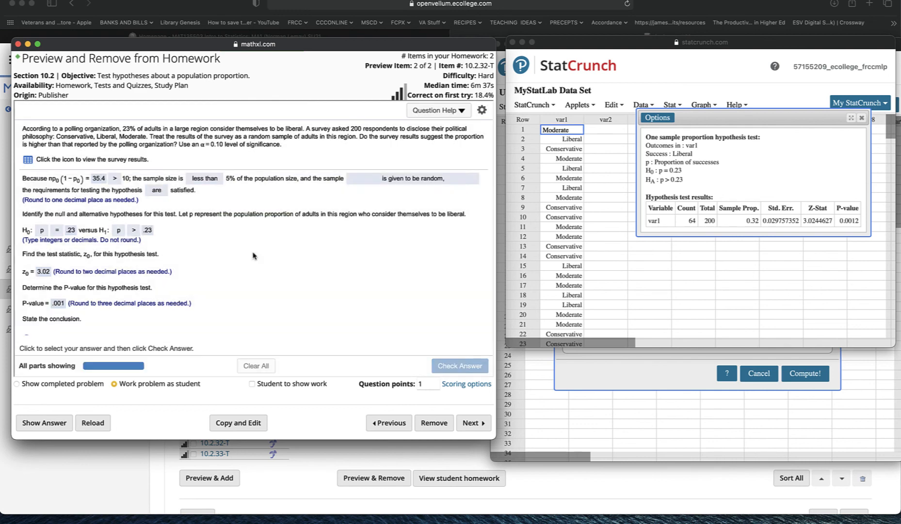
# Step: Choose the conclusion to reject H0 with sufficient evidence at α = 0.10, then check and dismiss feedback
pyautogui.scroll(5, 254, 255)
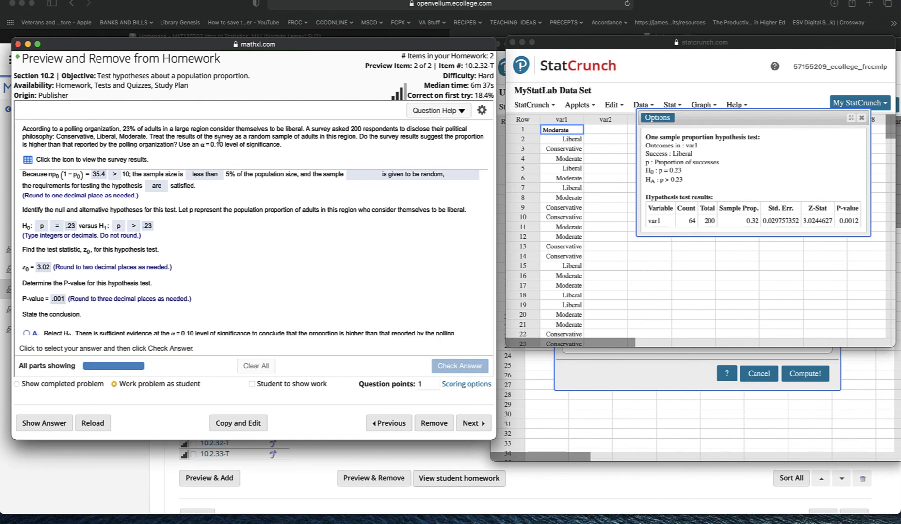
pyautogui.scroll(-4, 279, 234)
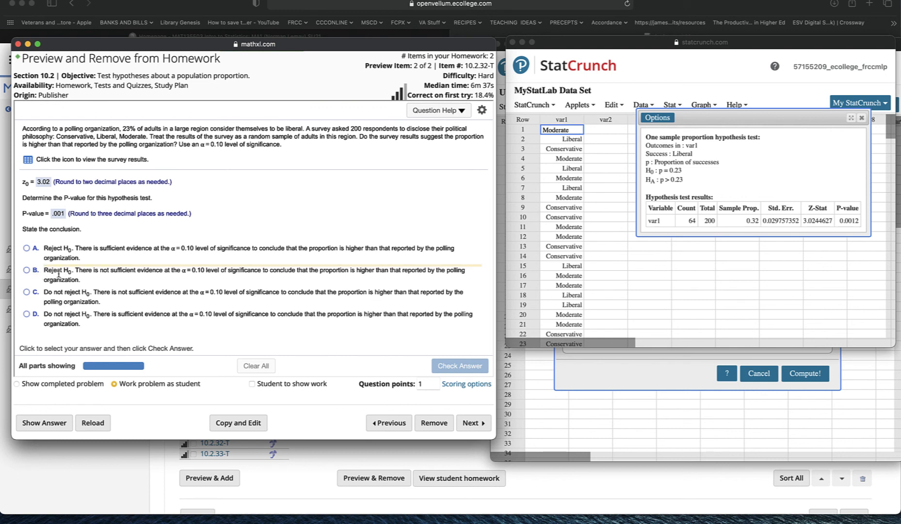
pyautogui.click(59, 273)
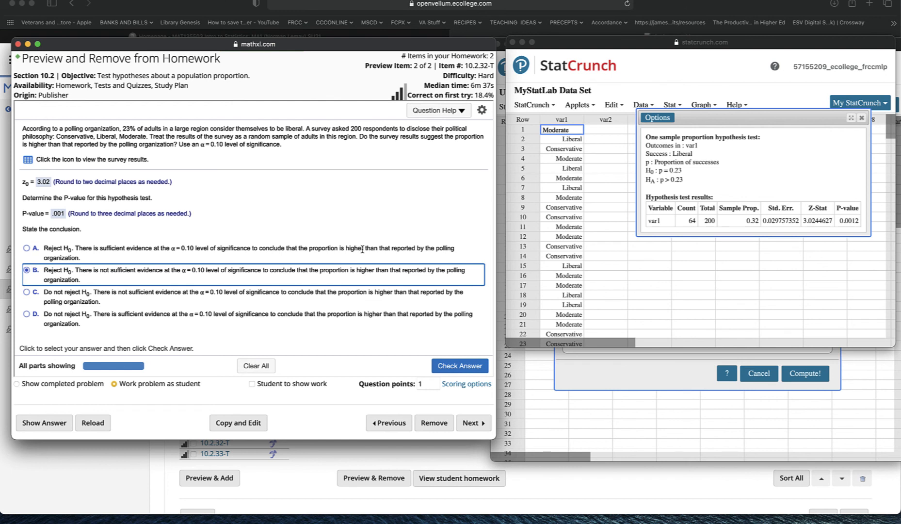
pyautogui.click(27, 249)
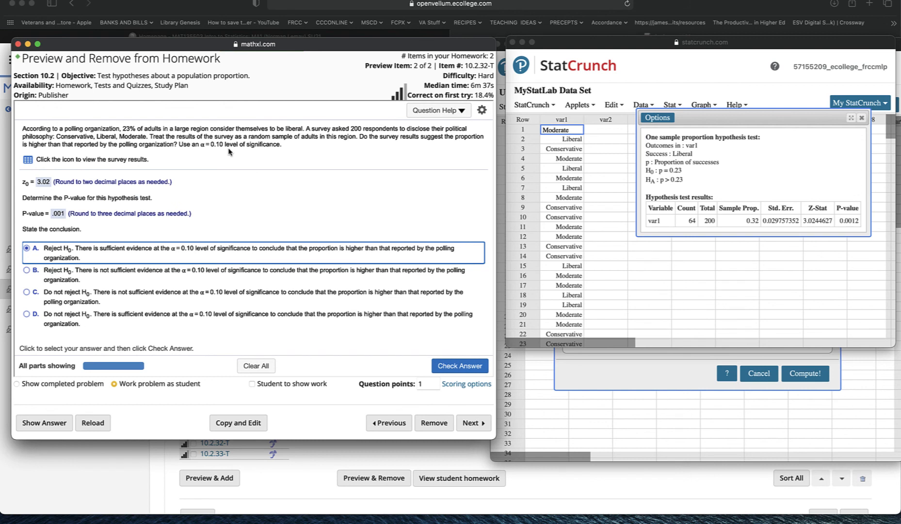
pyautogui.click(445, 367)
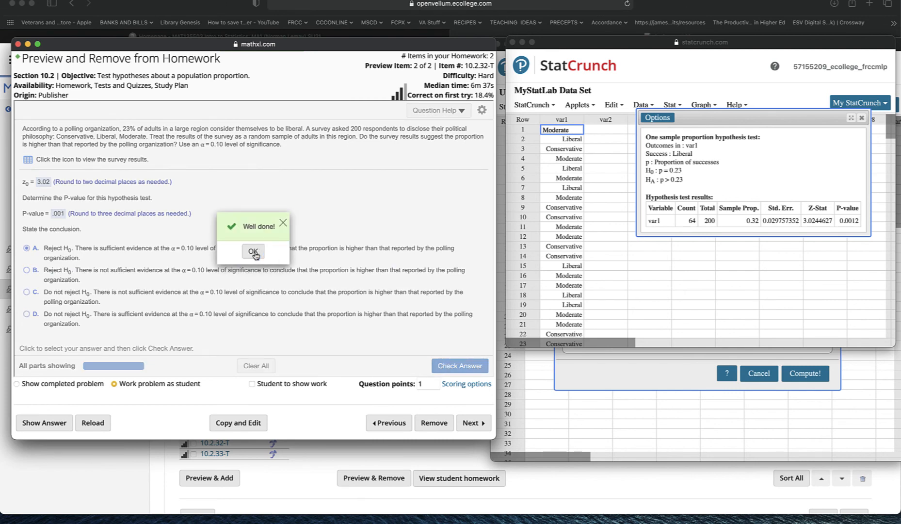
pyautogui.click(253, 252)
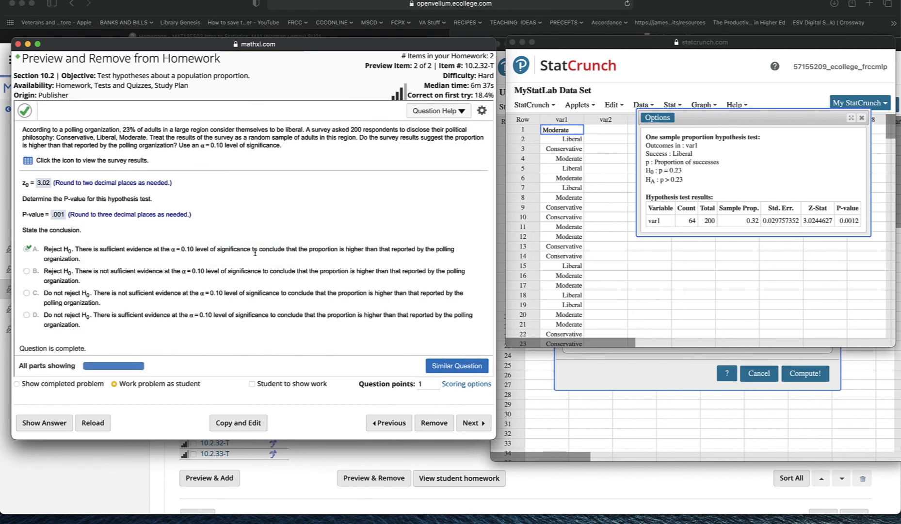